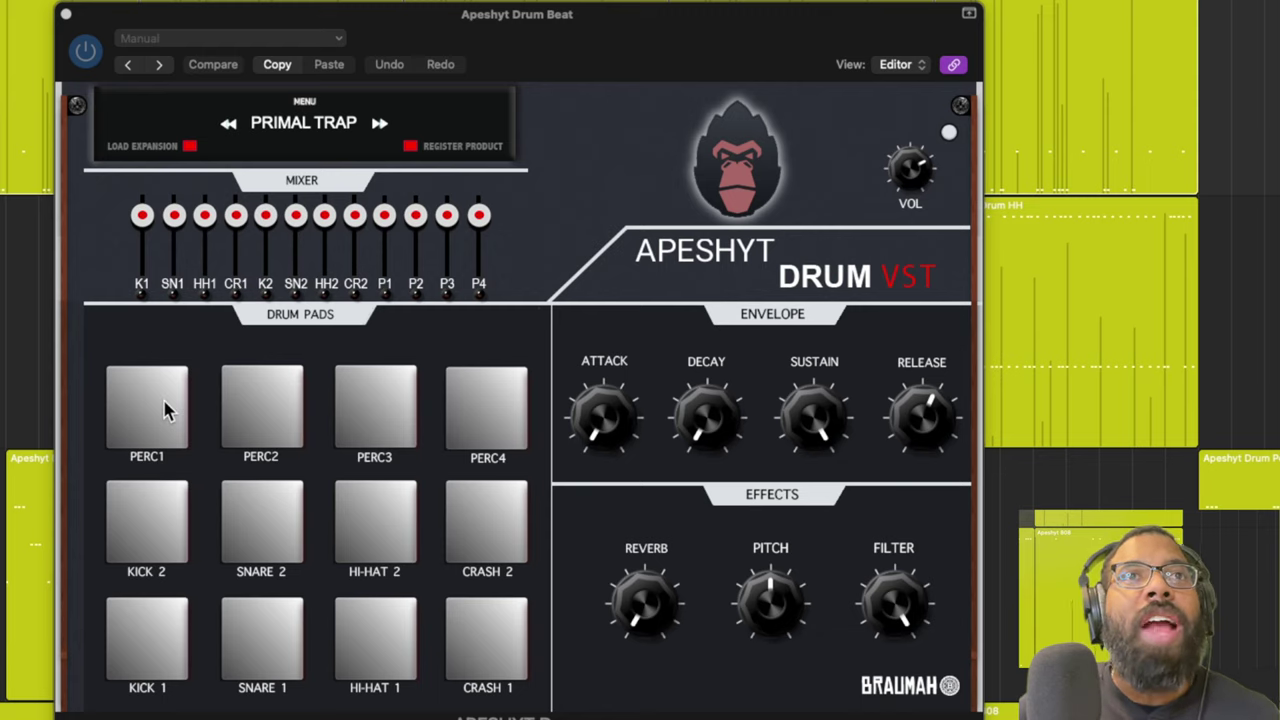
click(323, 143)
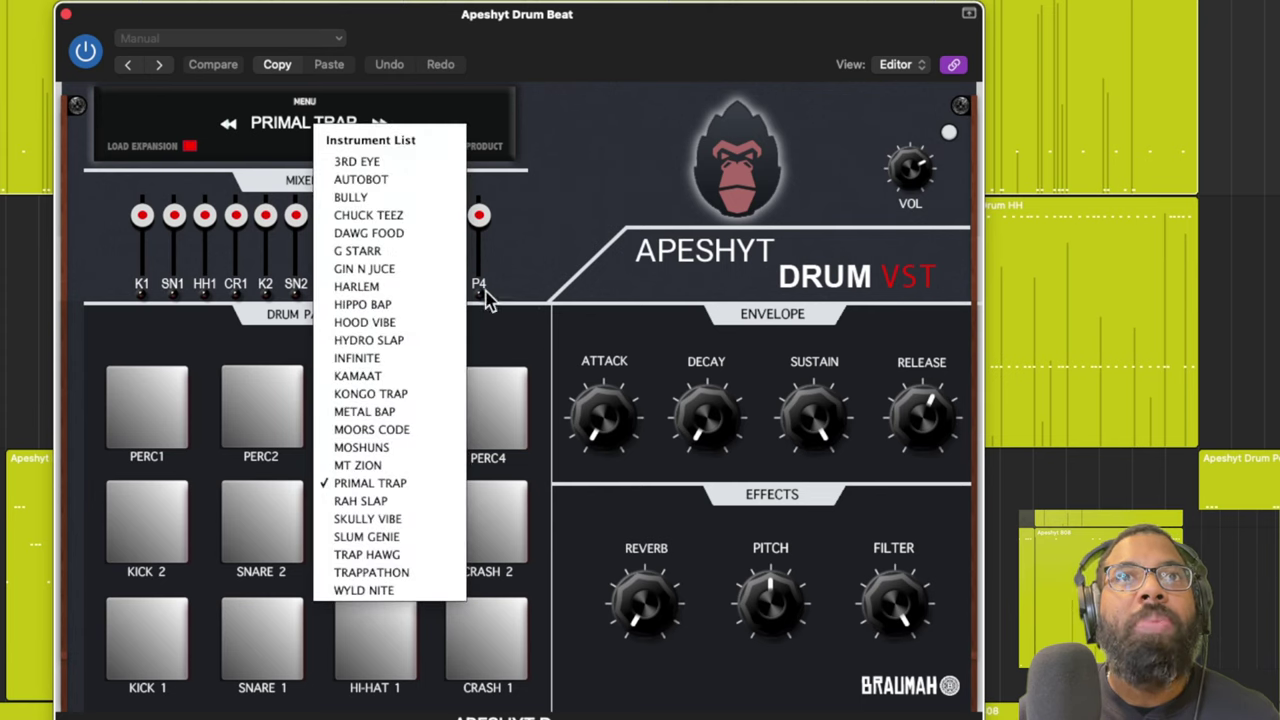
click(612, 140)
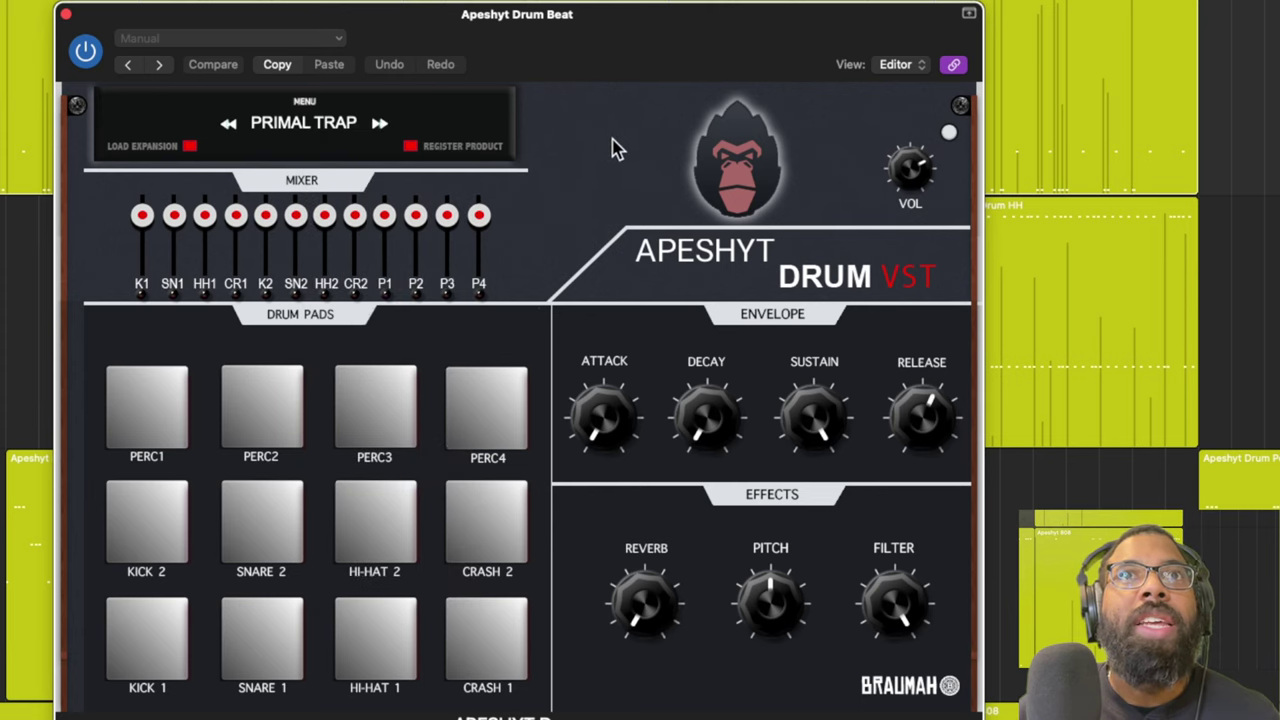
click(165, 418)
click(165, 418)
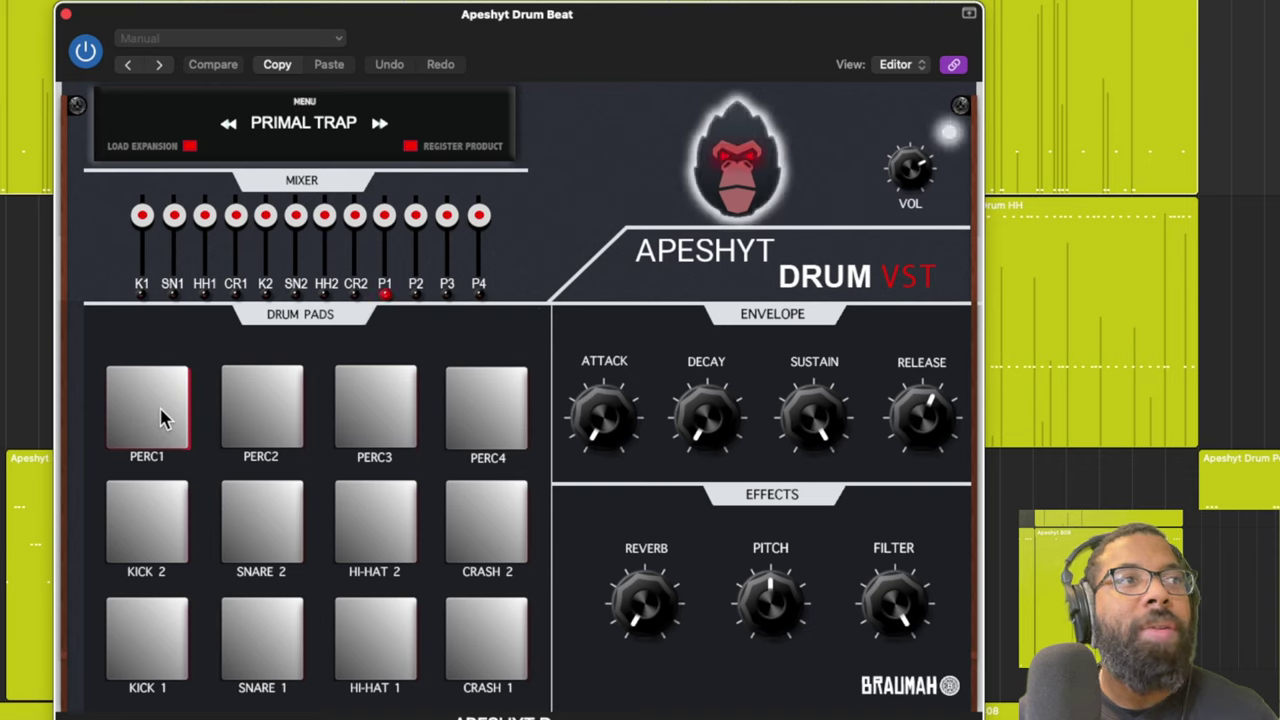
click(165, 418)
click(255, 418)
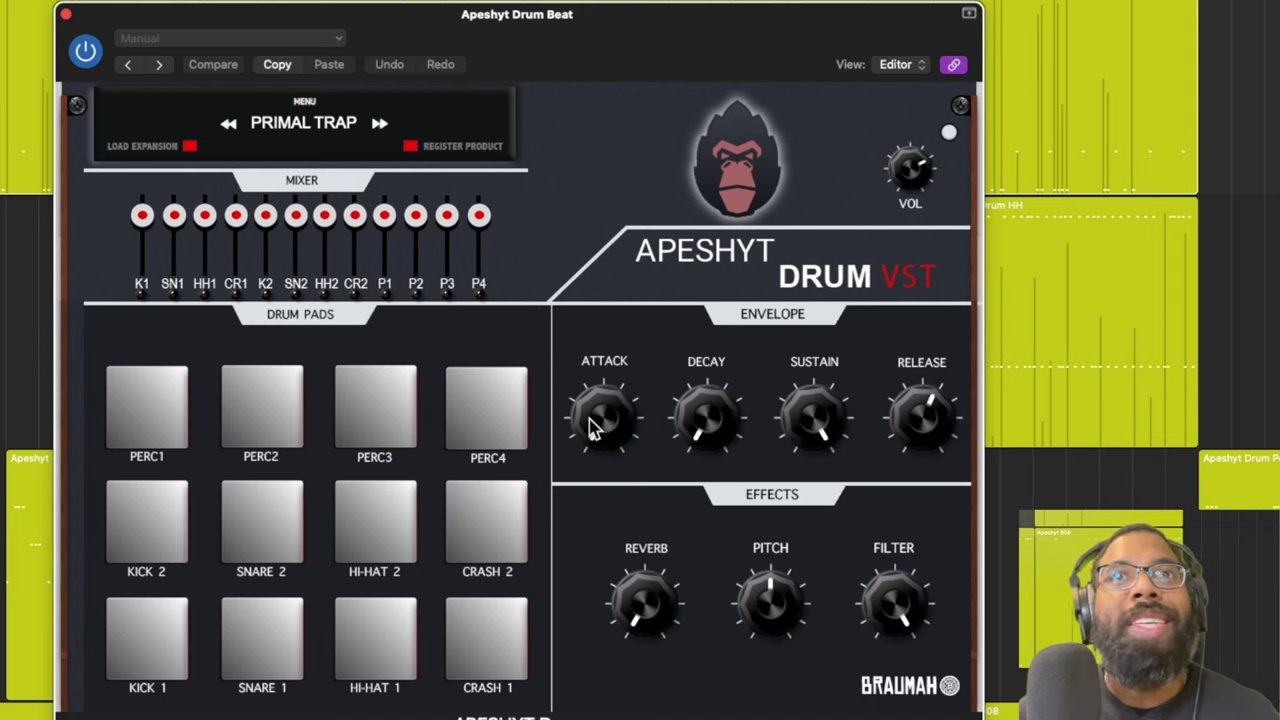
Try different ATTACK and DECAY knob settings in the Apeshyt Drum kit's Envelope section.
drag(592, 420, 590, 470)
mouse_move(711, 414)
mouse_down()
mouse_move(724, 348)
mouse_move(686, 418)
mouse_up()
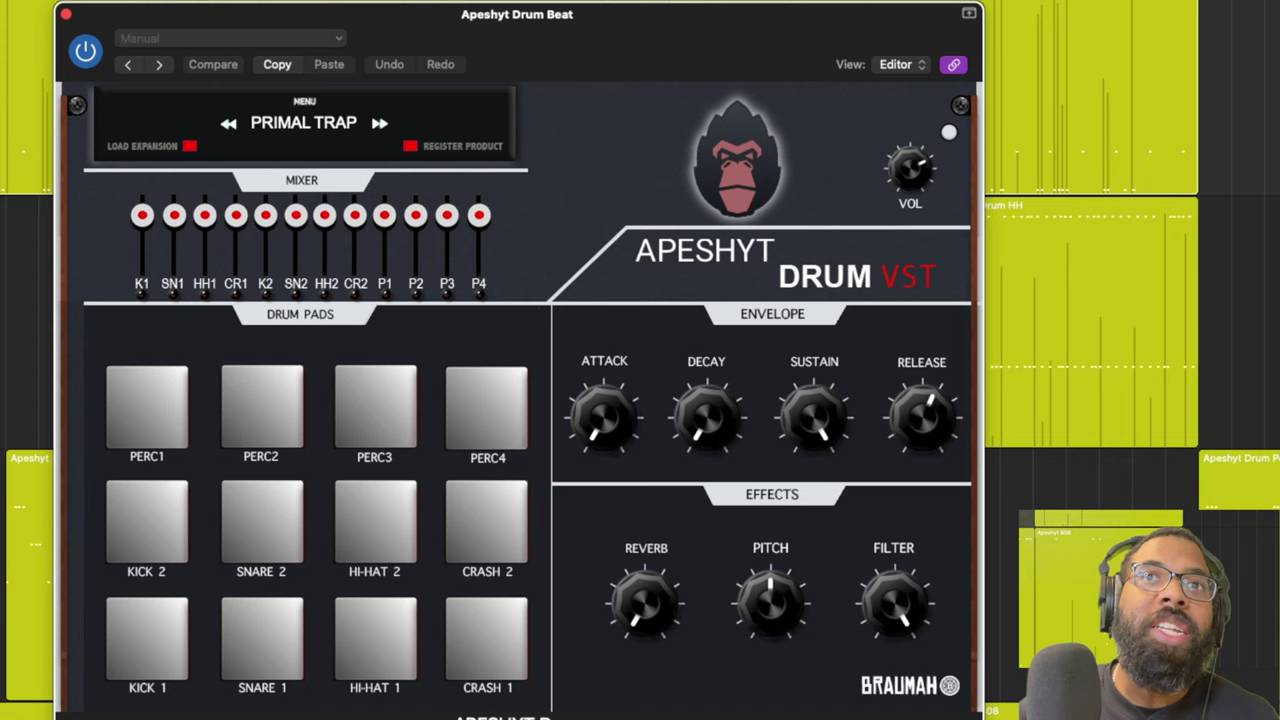
key(space)
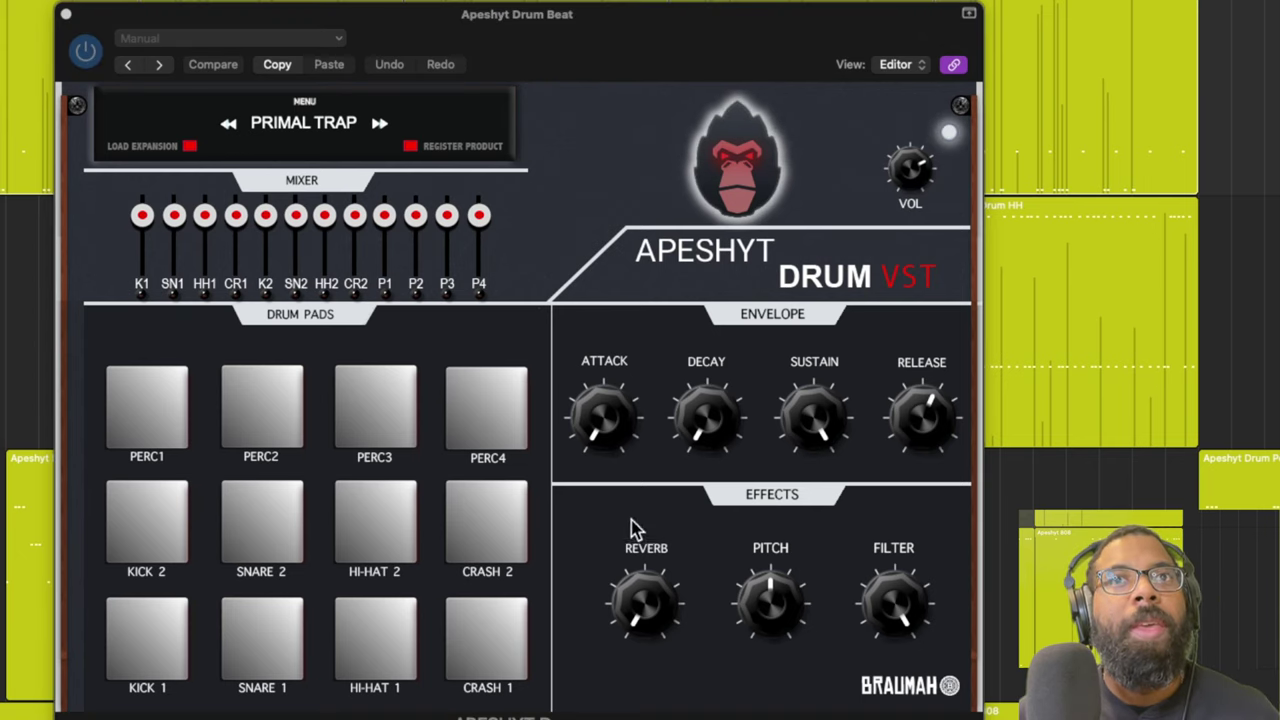
key(space)
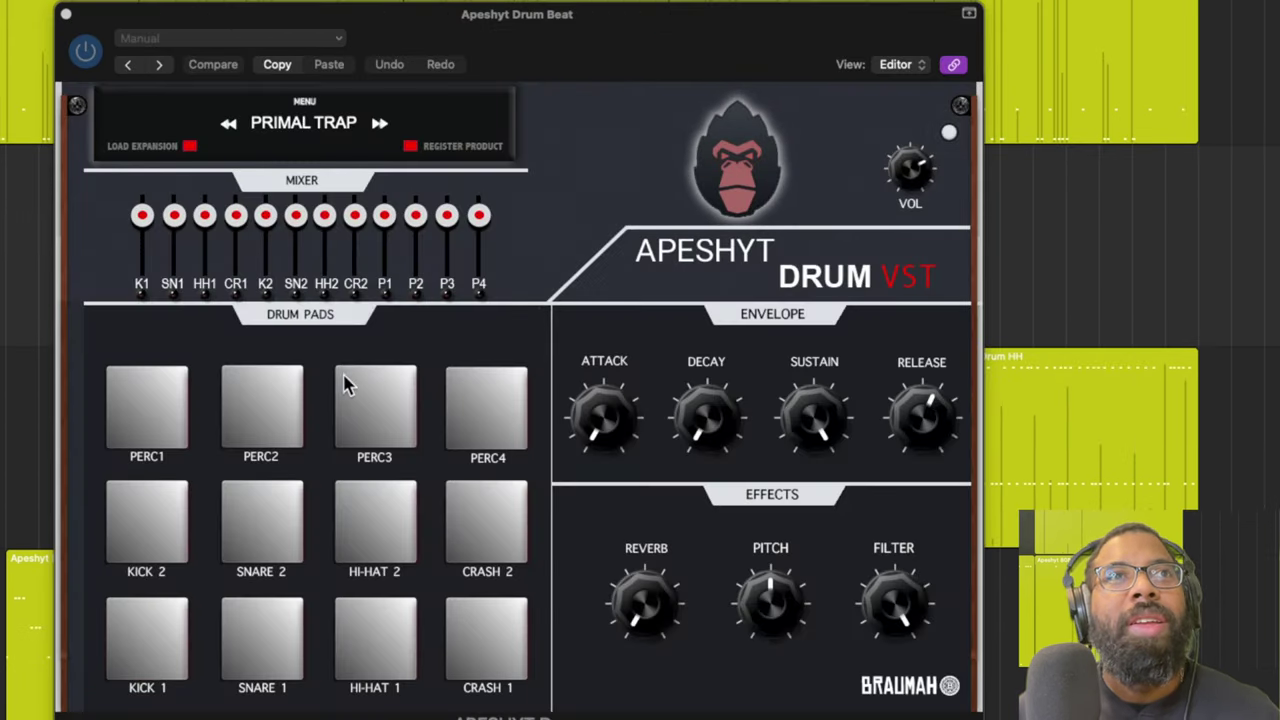
key(space)
drag(646, 620, 636, 604)
key(space)
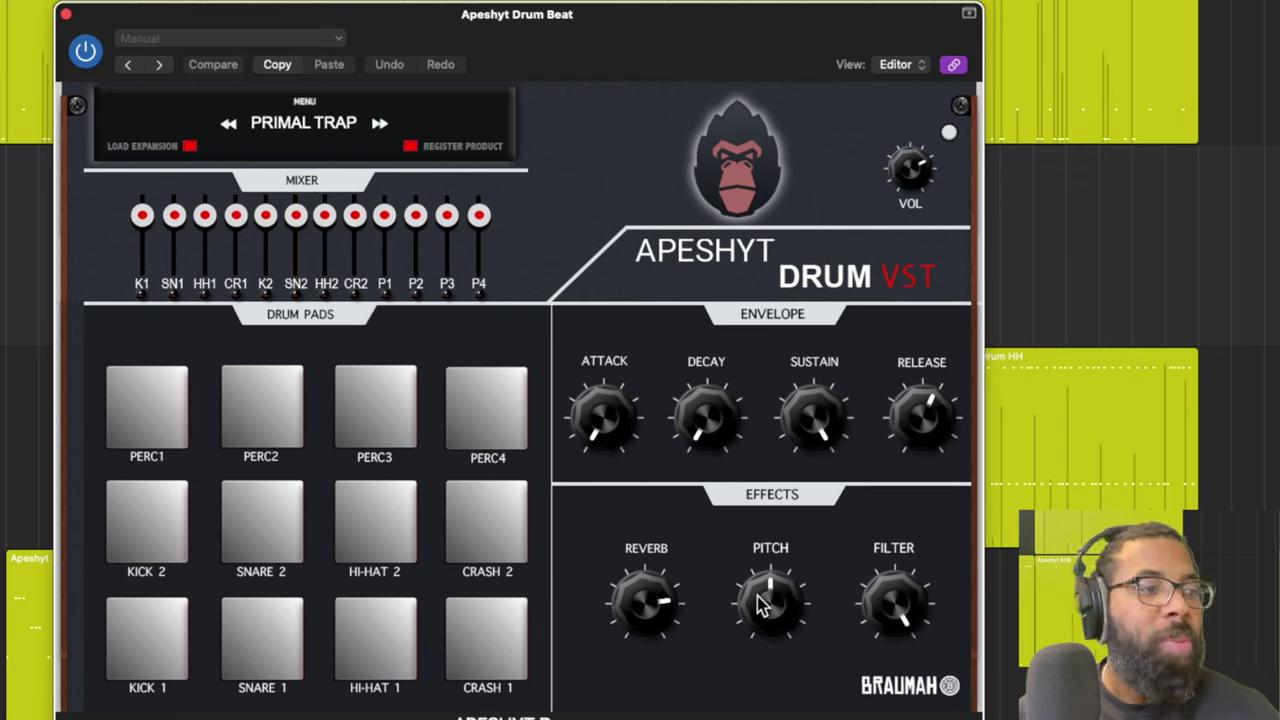
drag(775, 603, 766, 651)
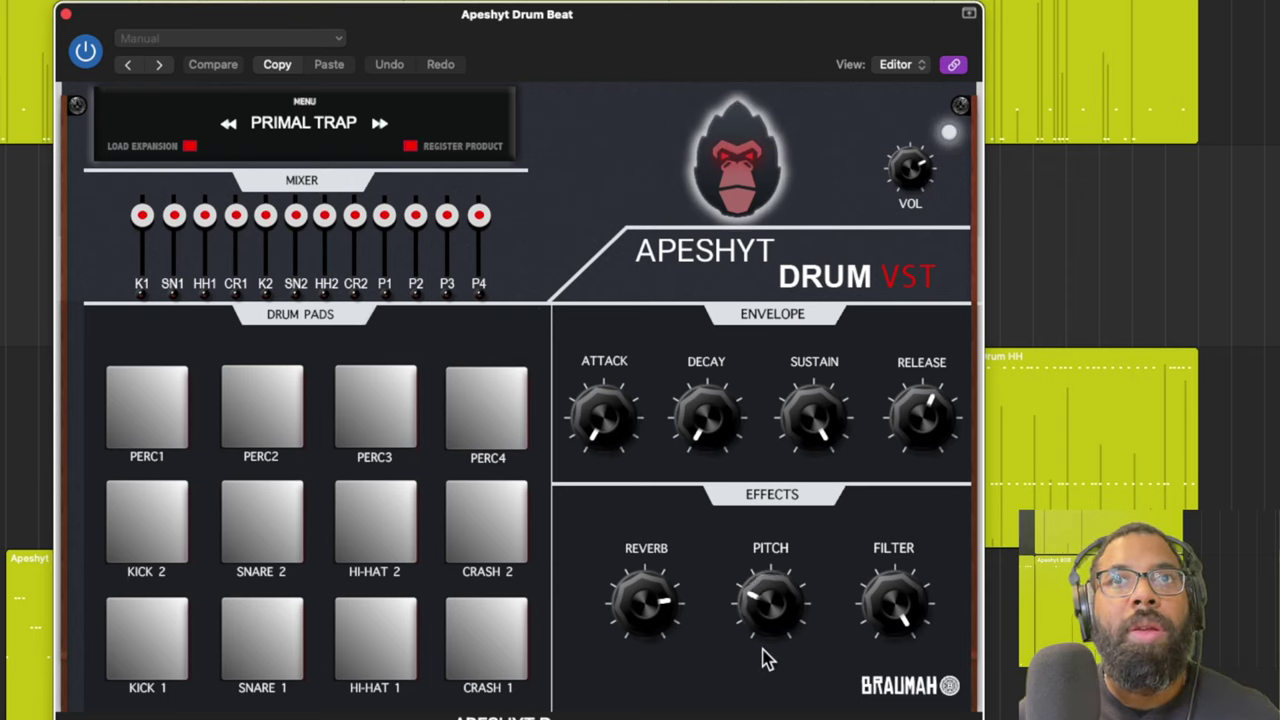
drag(645, 612, 597, 671)
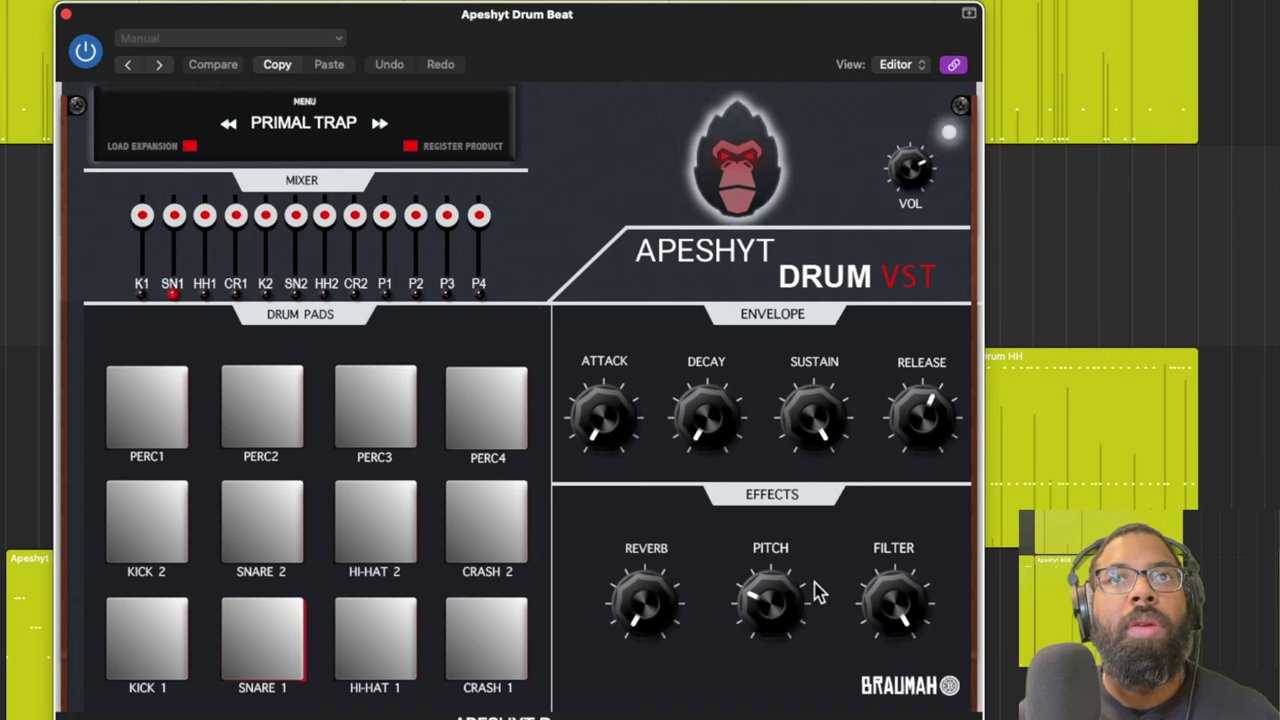
drag(800, 600, 760, 670)
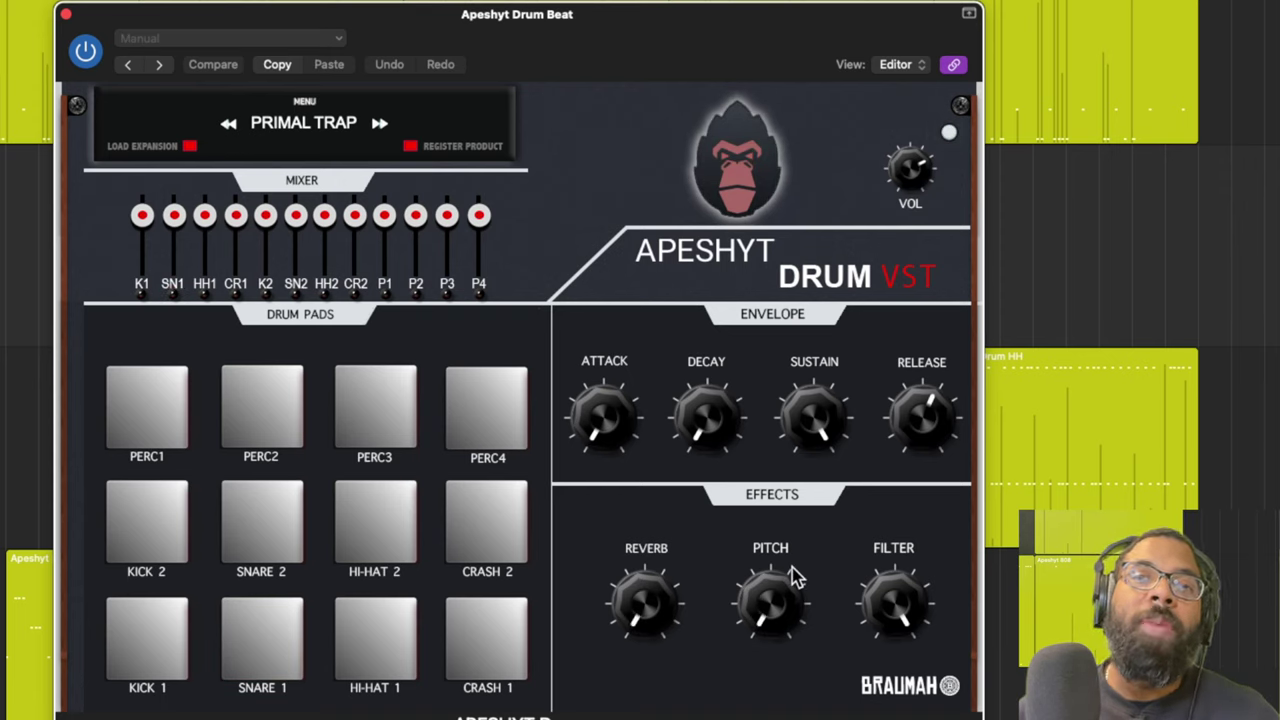
drag(793, 578, 779, 606)
drag(886, 592, 884, 652)
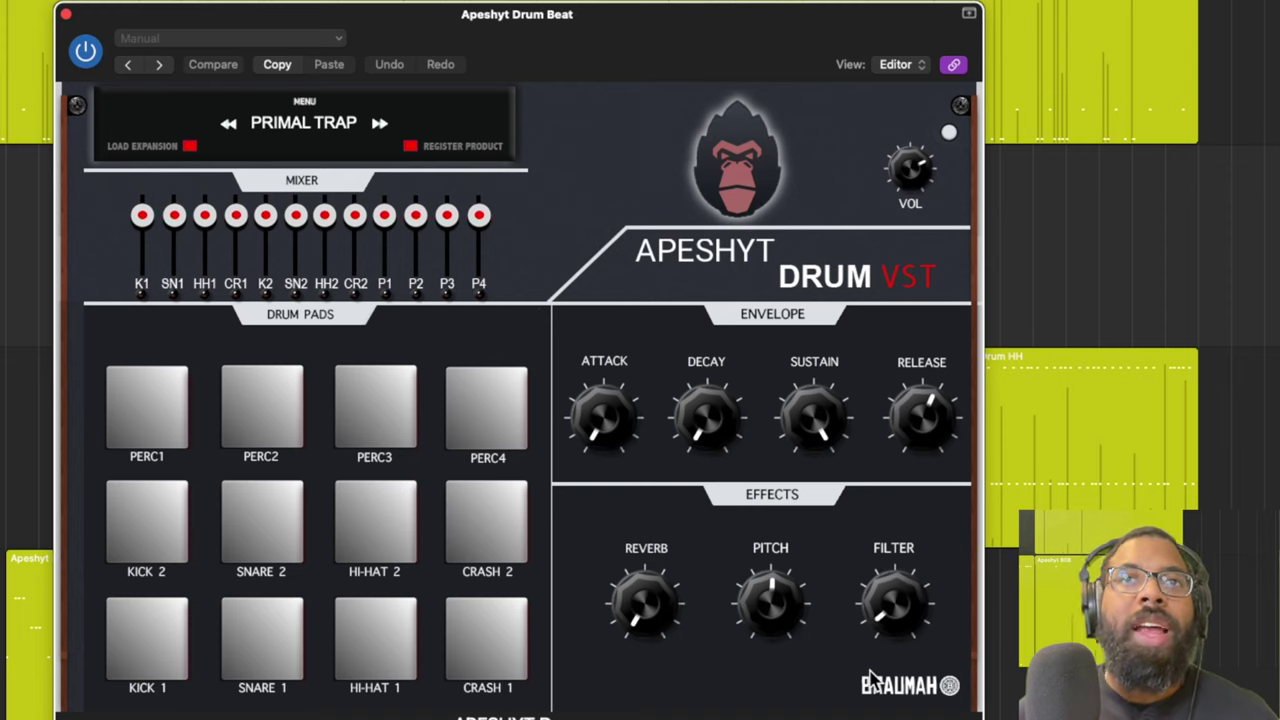
drag(880, 600, 905, 612)
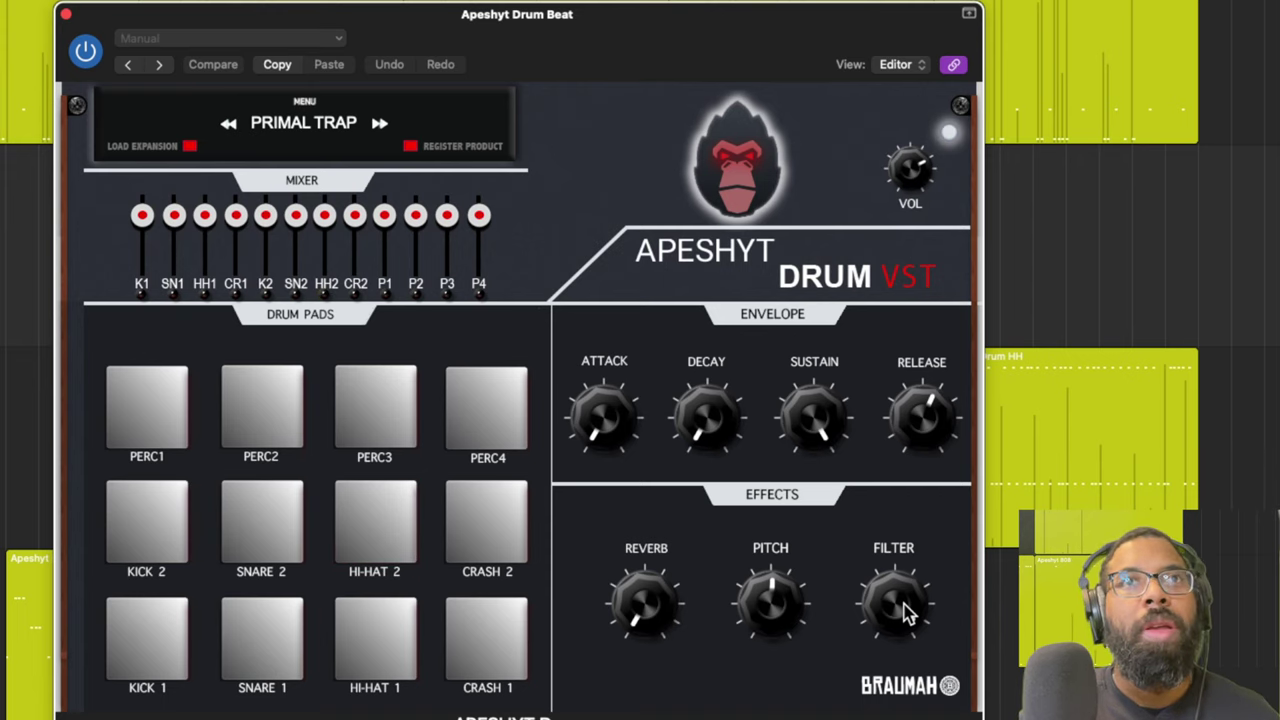
Swap the drum kit from PRIMAL TRAP to INFINITE, then settle on the MOSHUNS kit.
click(338, 135)
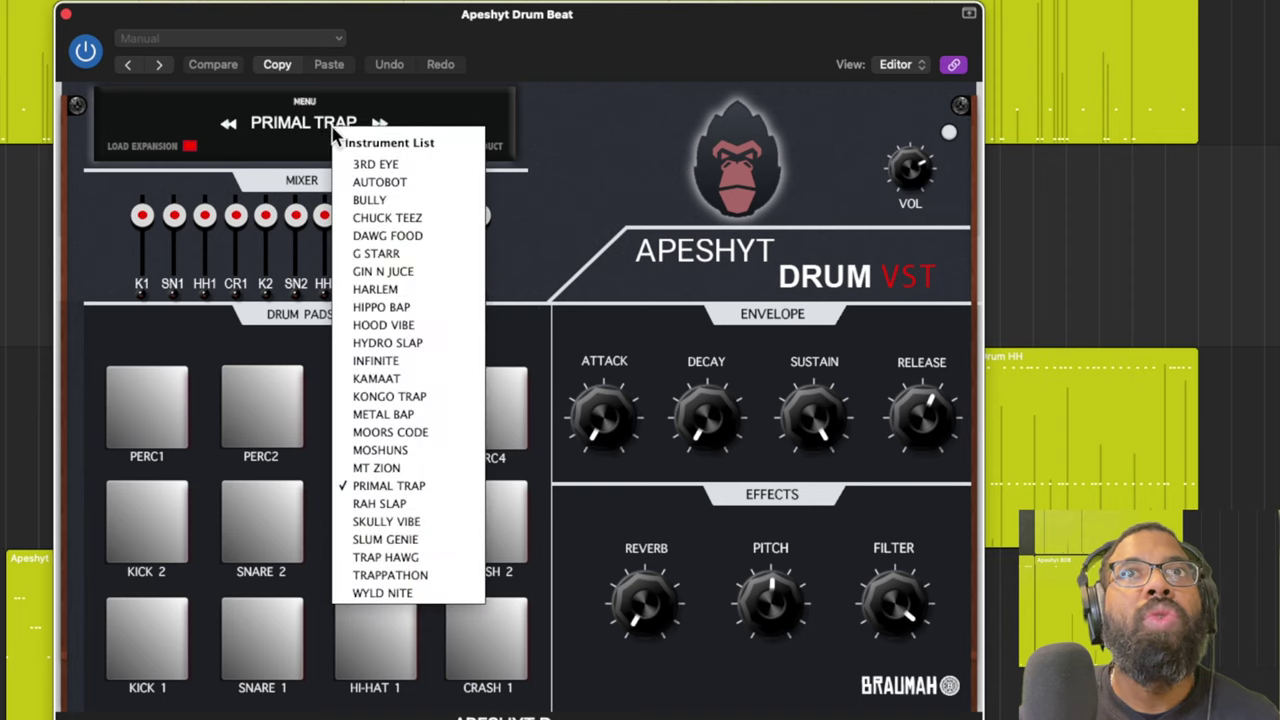
click(390, 366)
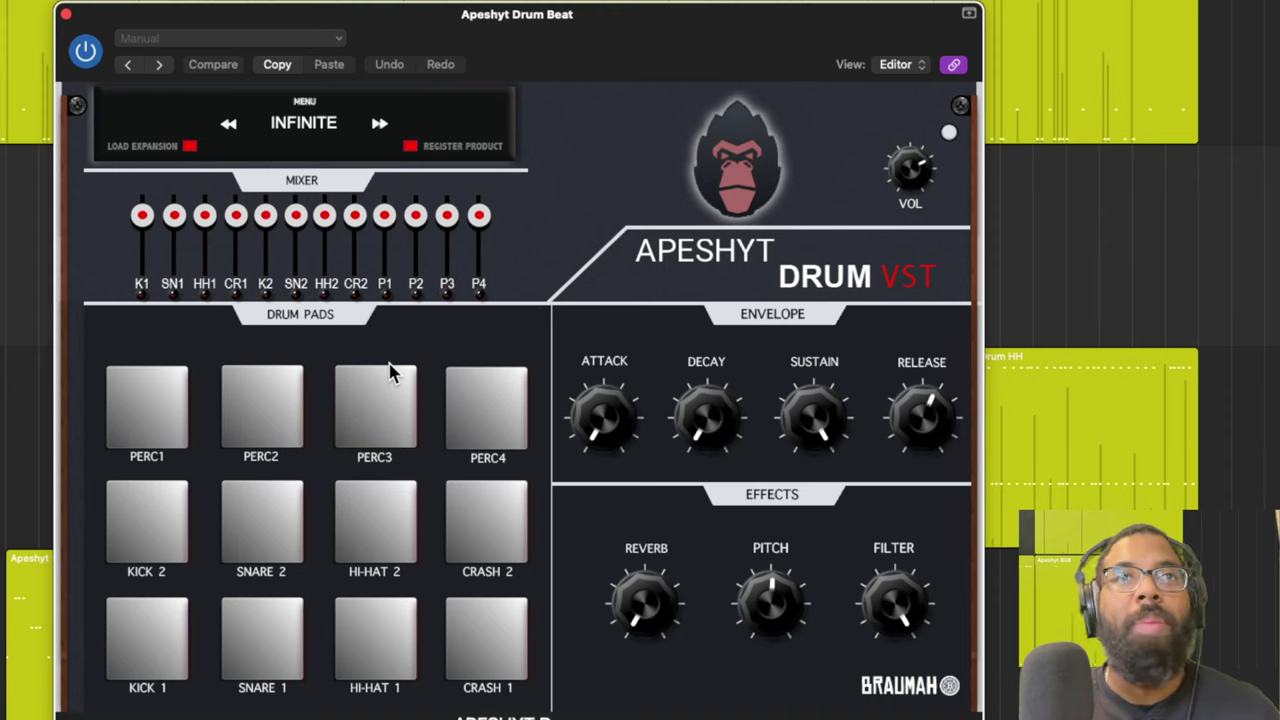
click(305, 90)
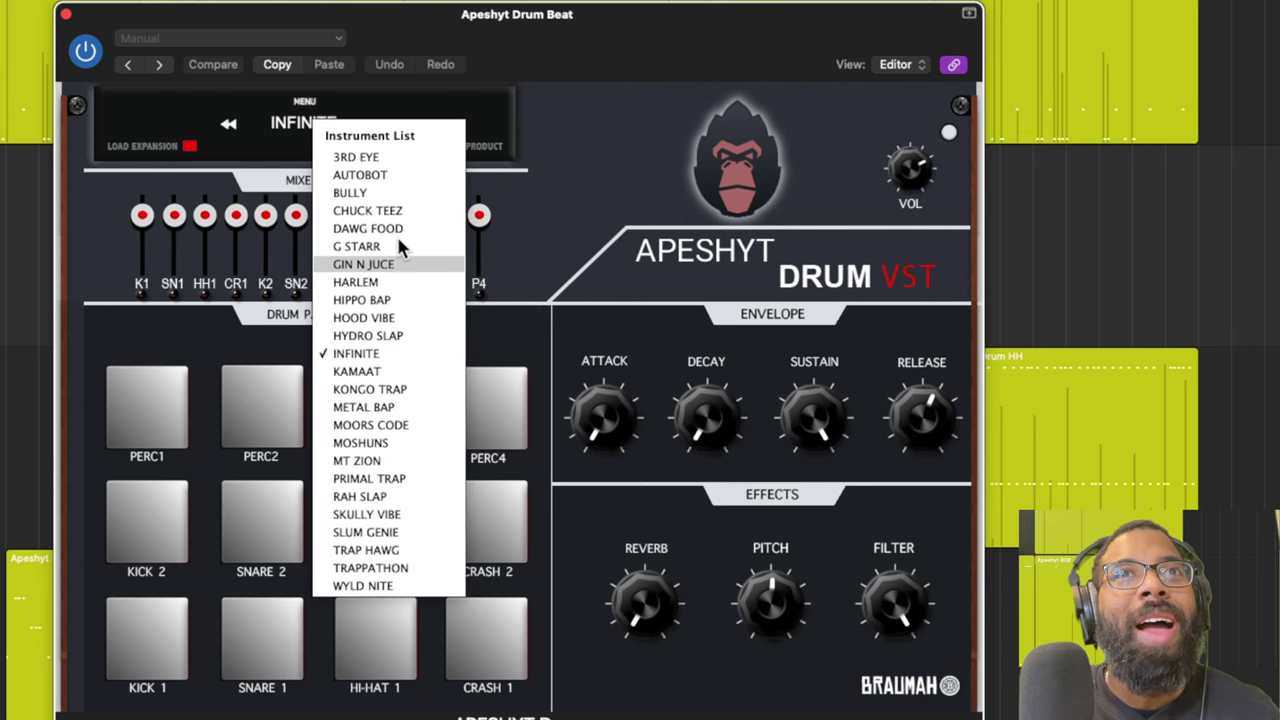
click(383, 207)
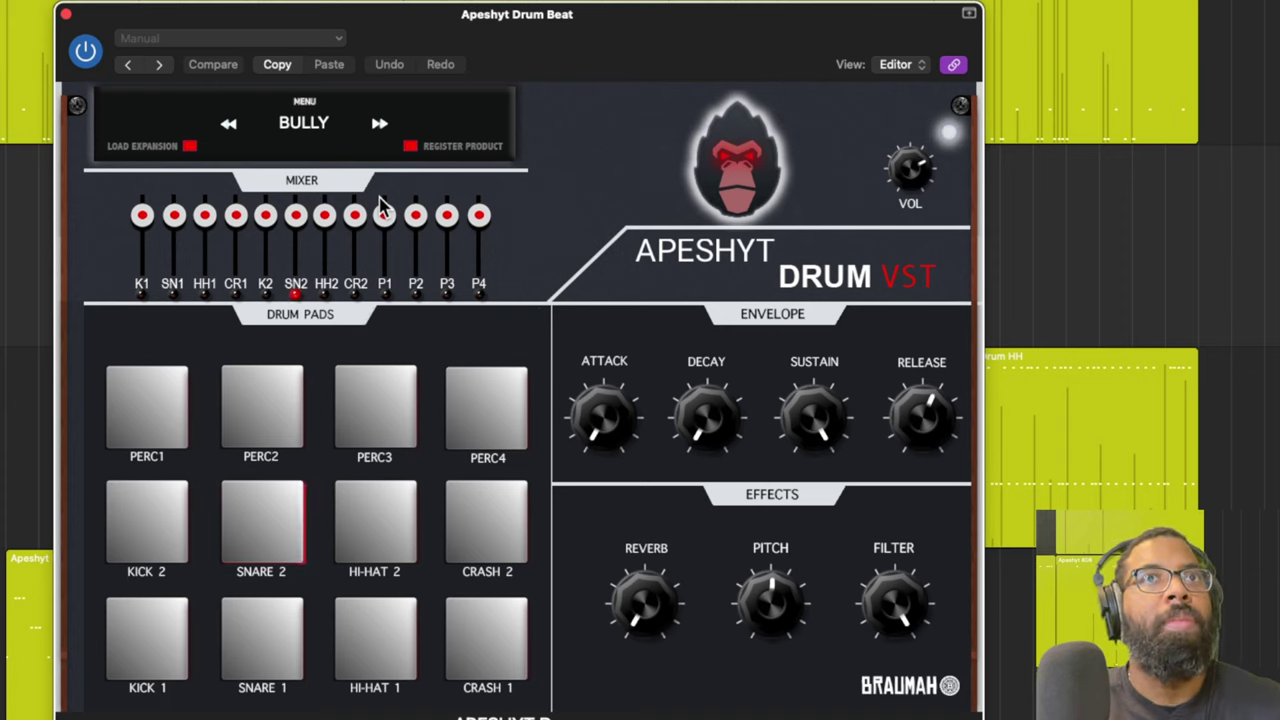
click(330, 135)
click(382, 449)
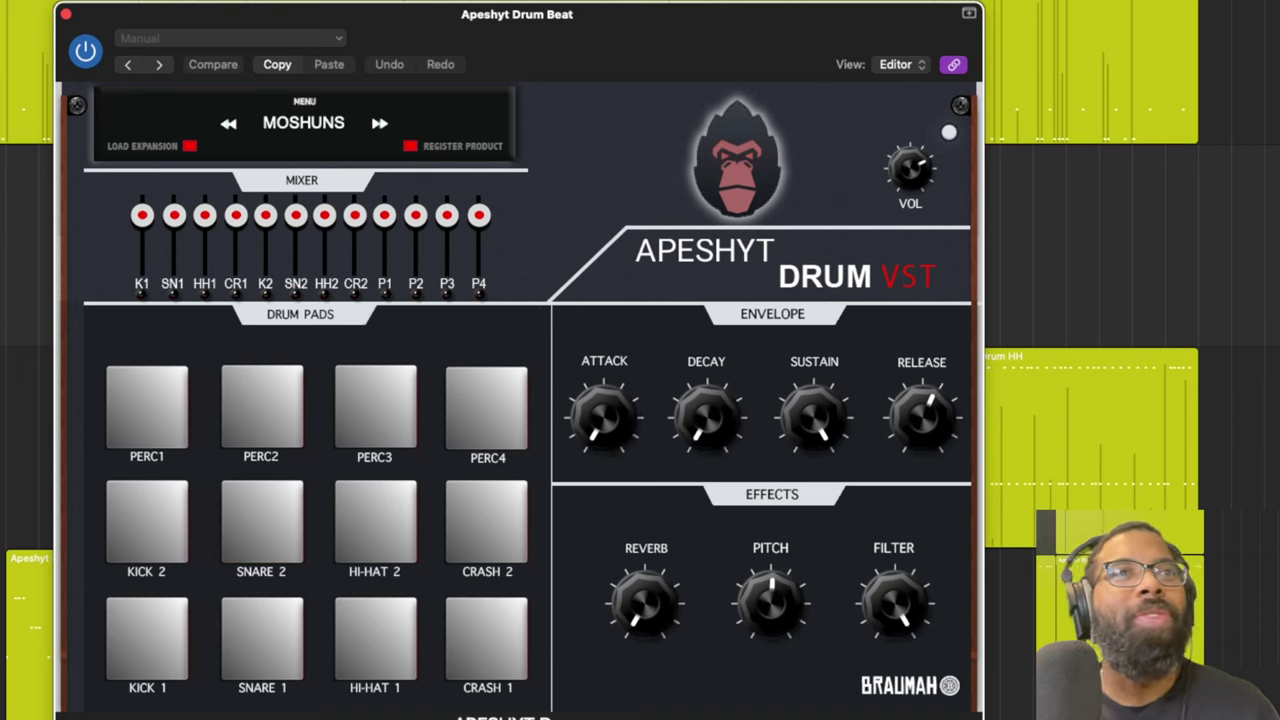
Close the Apeshyt Drum window and show the Apeshyt 808's JUMANJI 808 preset list.
click(65, 14)
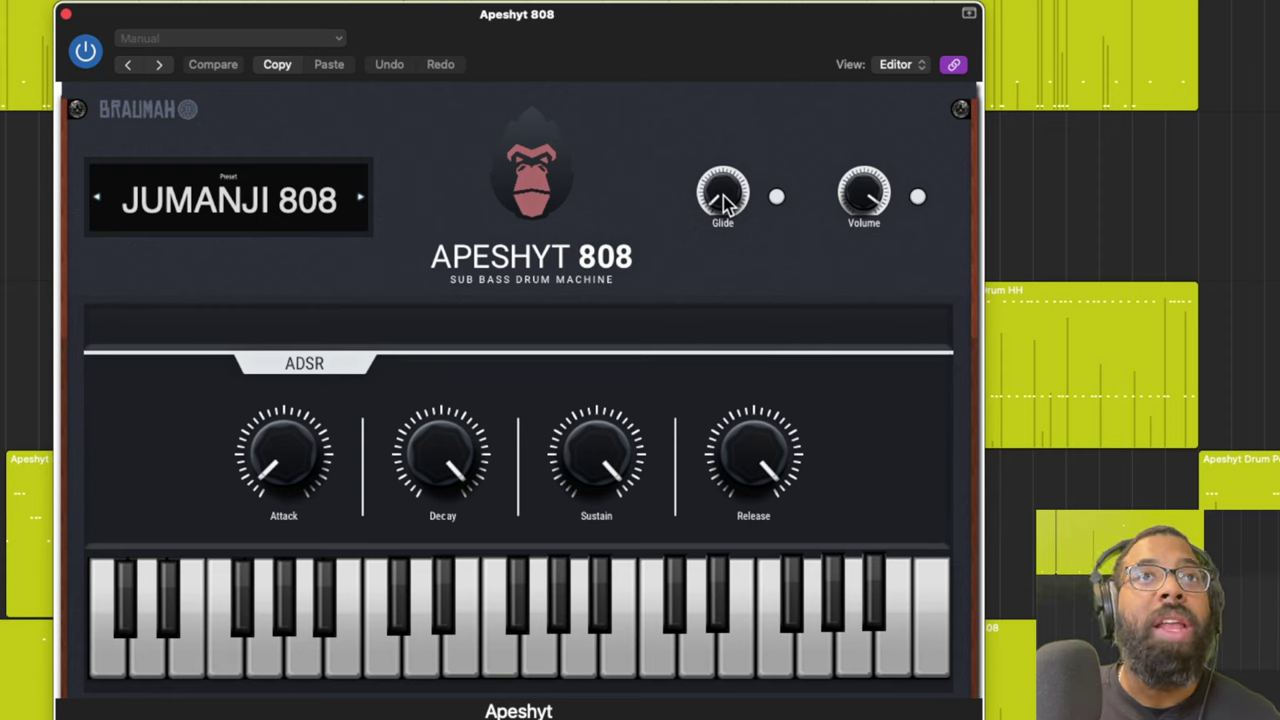
click(285, 203)
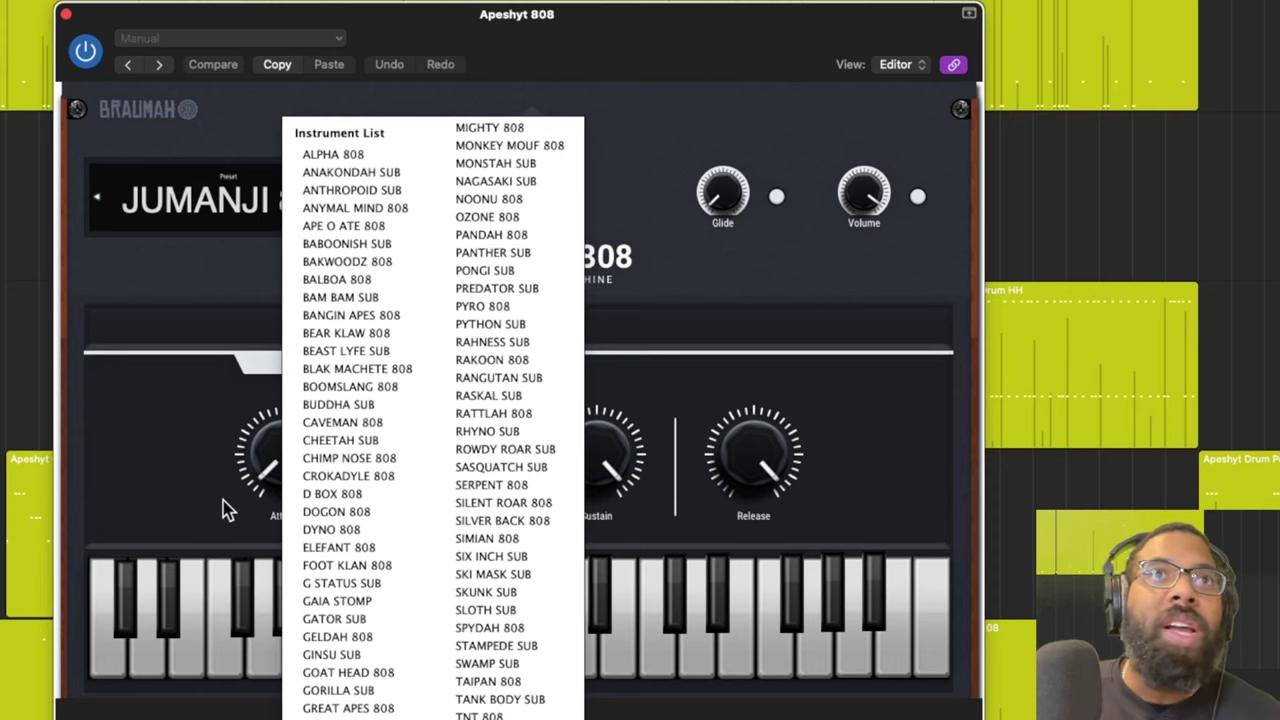
Pick ALPHA 808 from the Apeshyt 808 Instrument List.
click(326, 158)
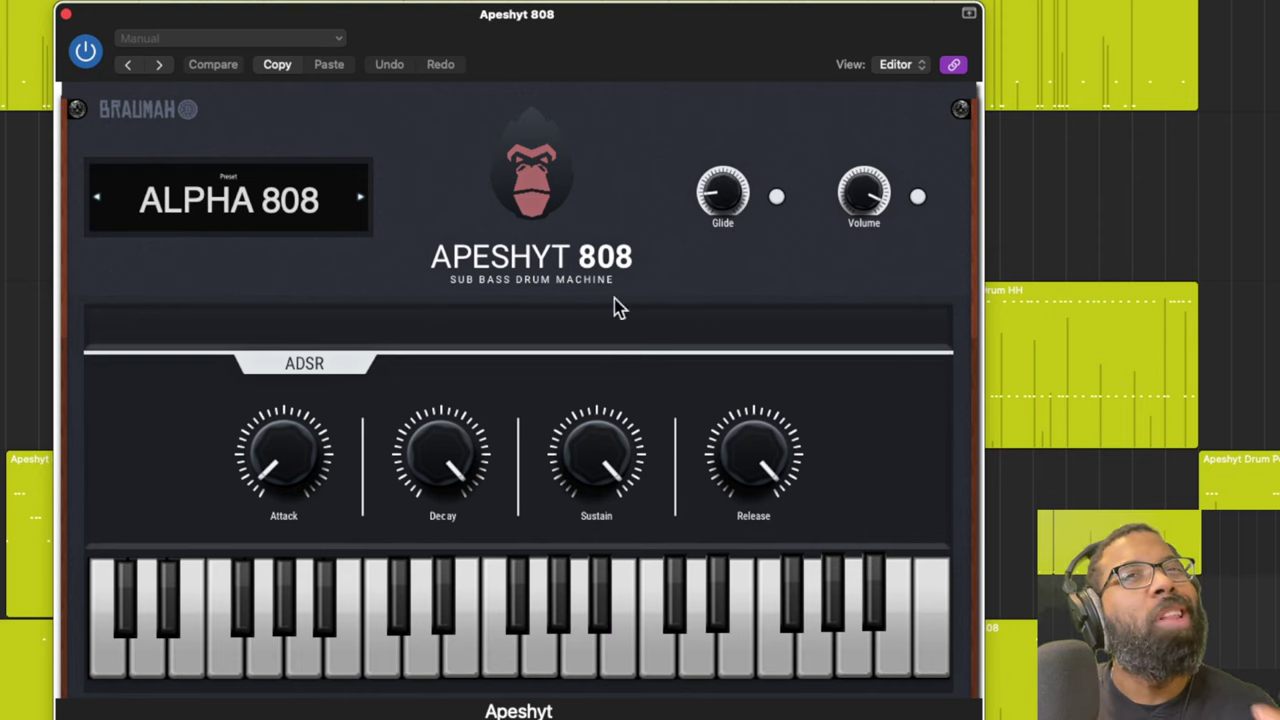
Audition the ELEFANT 808 and JUNGLE SUB presets on the Apeshyt 808.
click(238, 192)
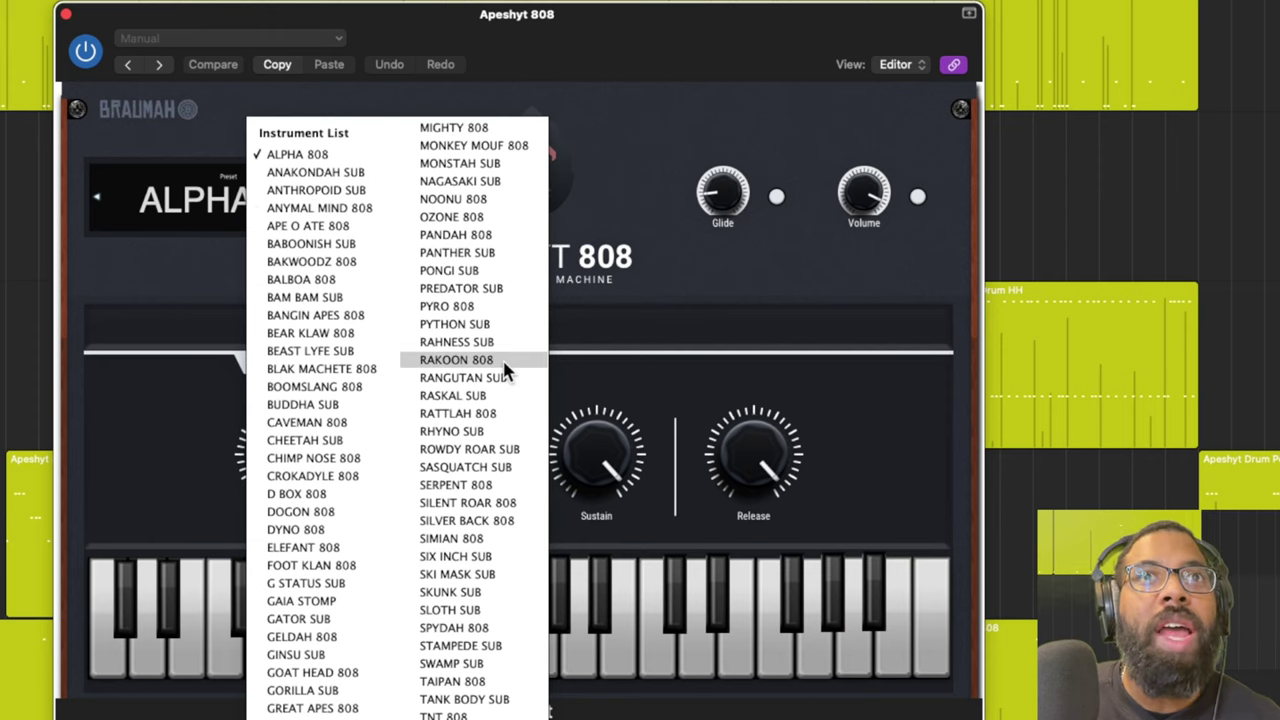
click(335, 276)
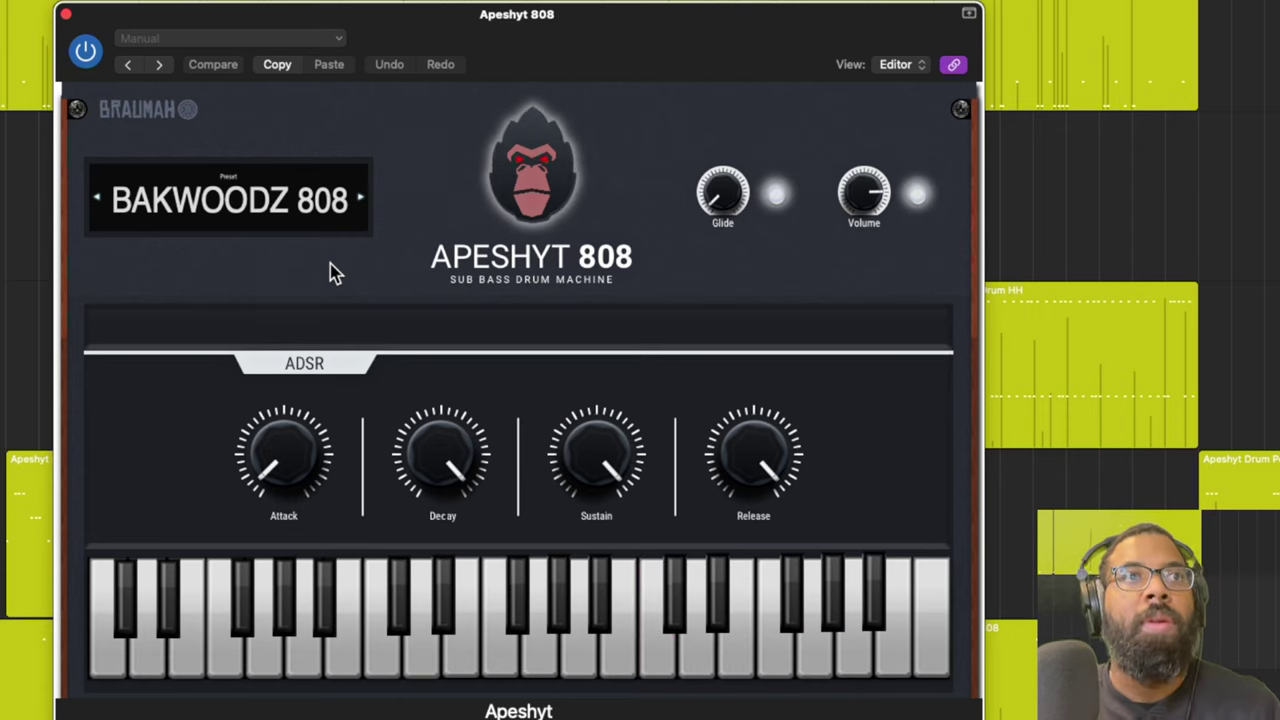
click(335, 222)
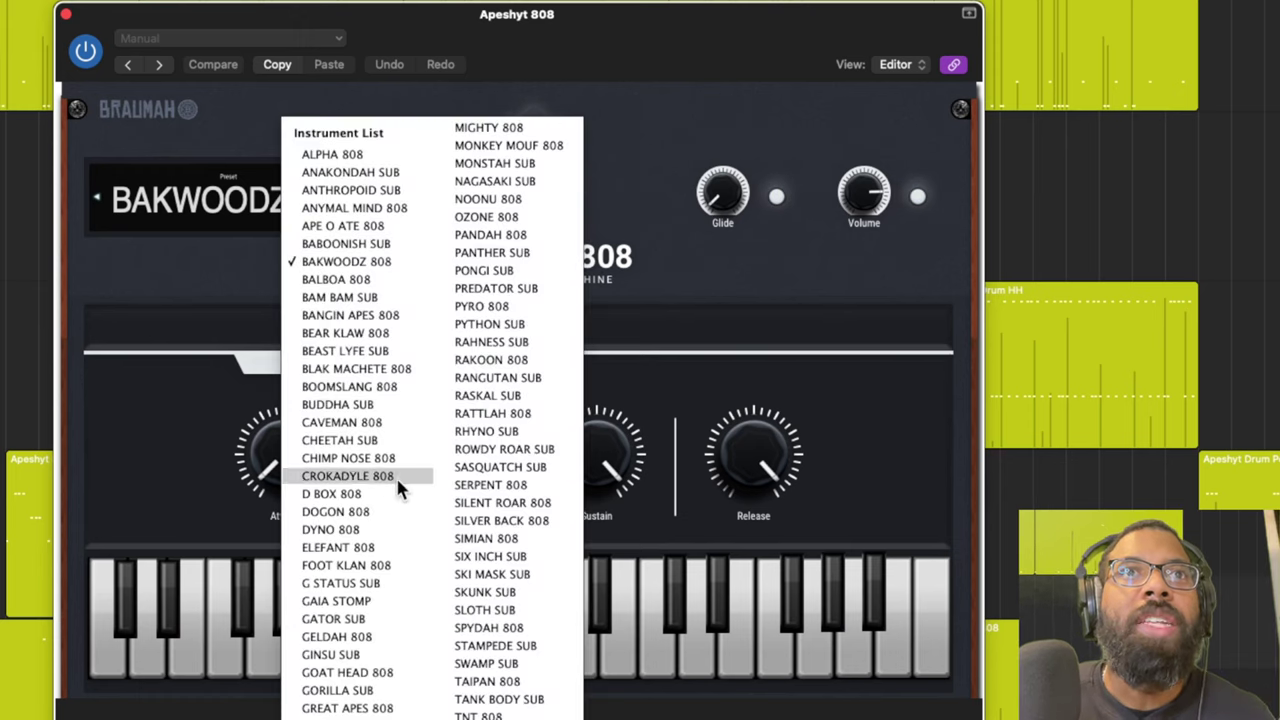
click(338, 547)
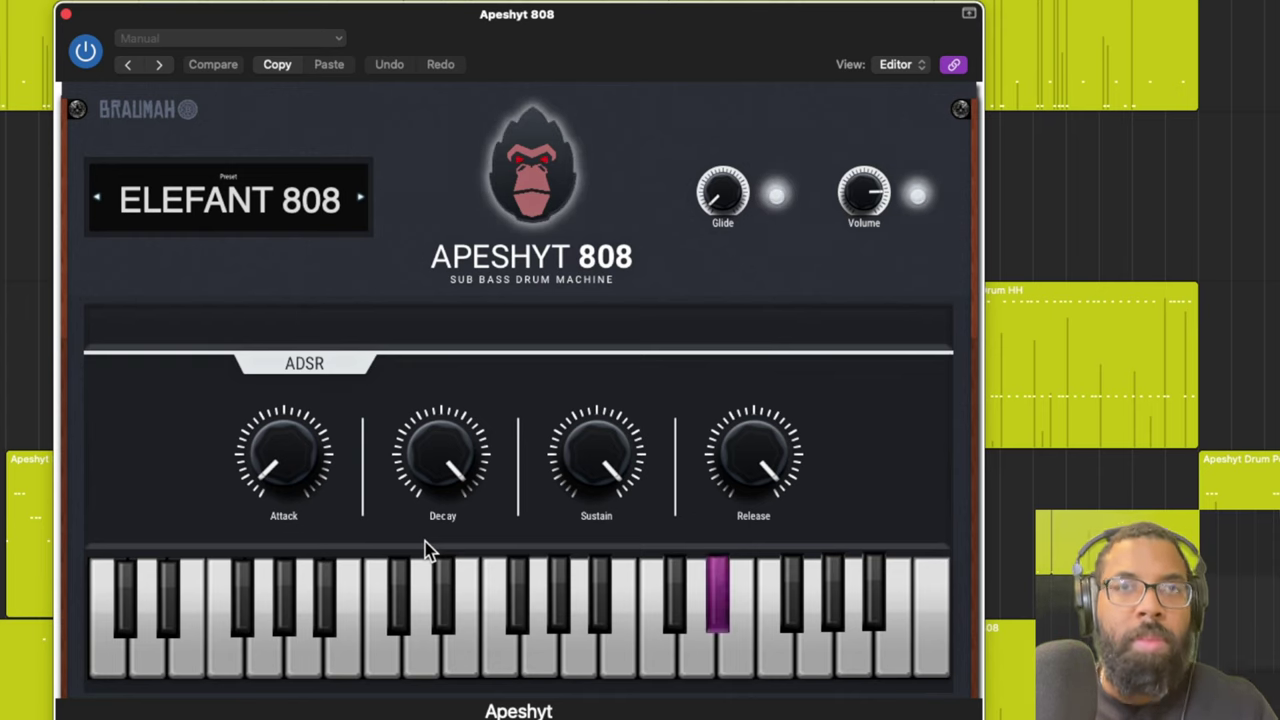
click(349, 230)
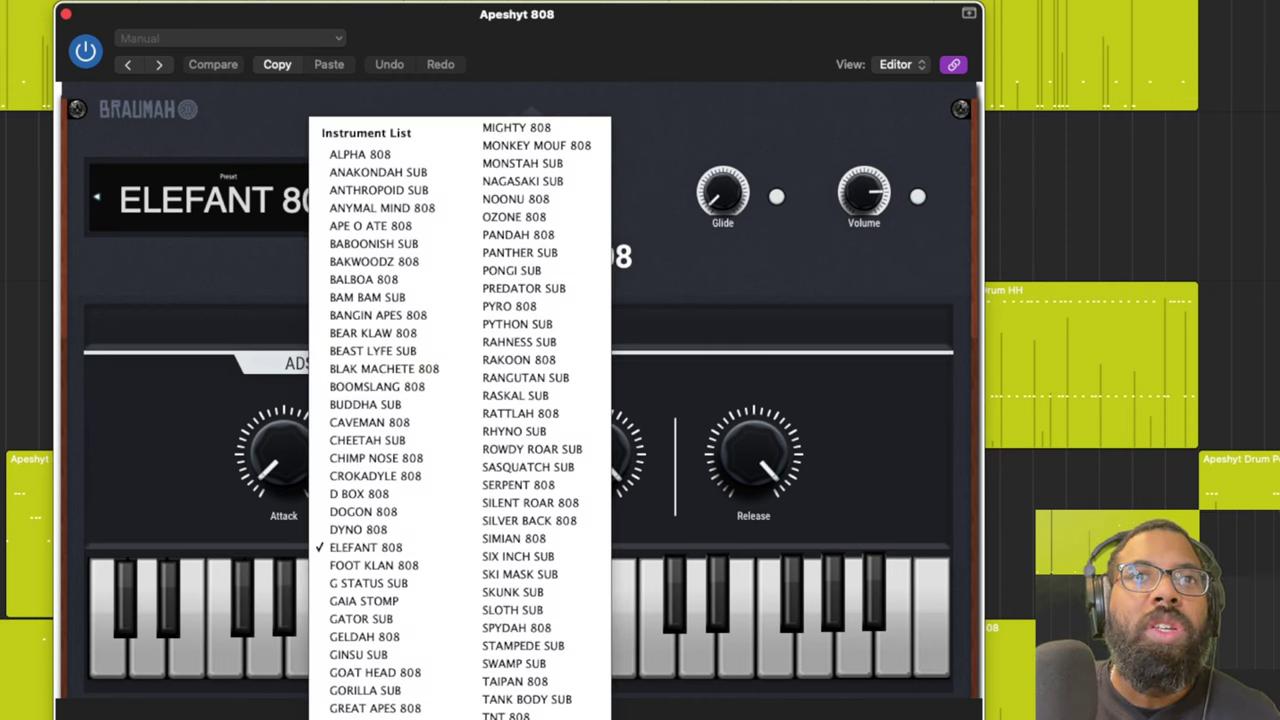
click(366, 716)
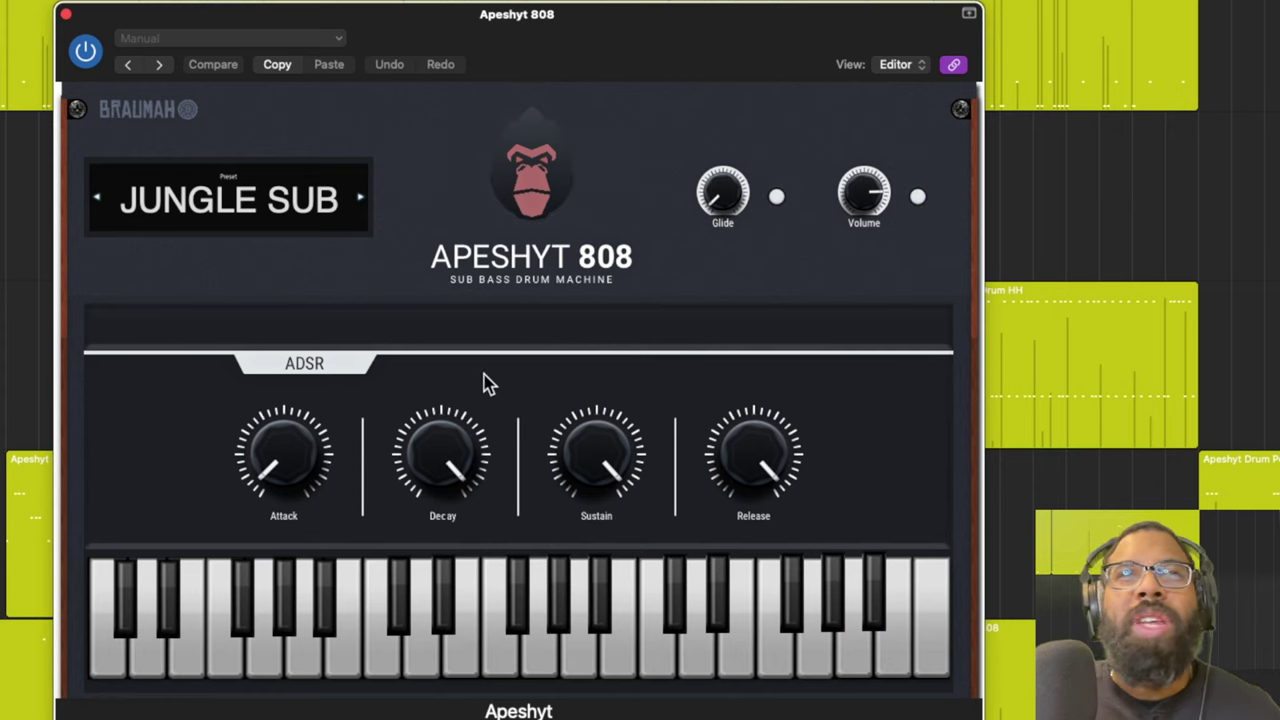
Load MONKEY MOUF 808, then switch to RAKOON 808.
click(295, 212)
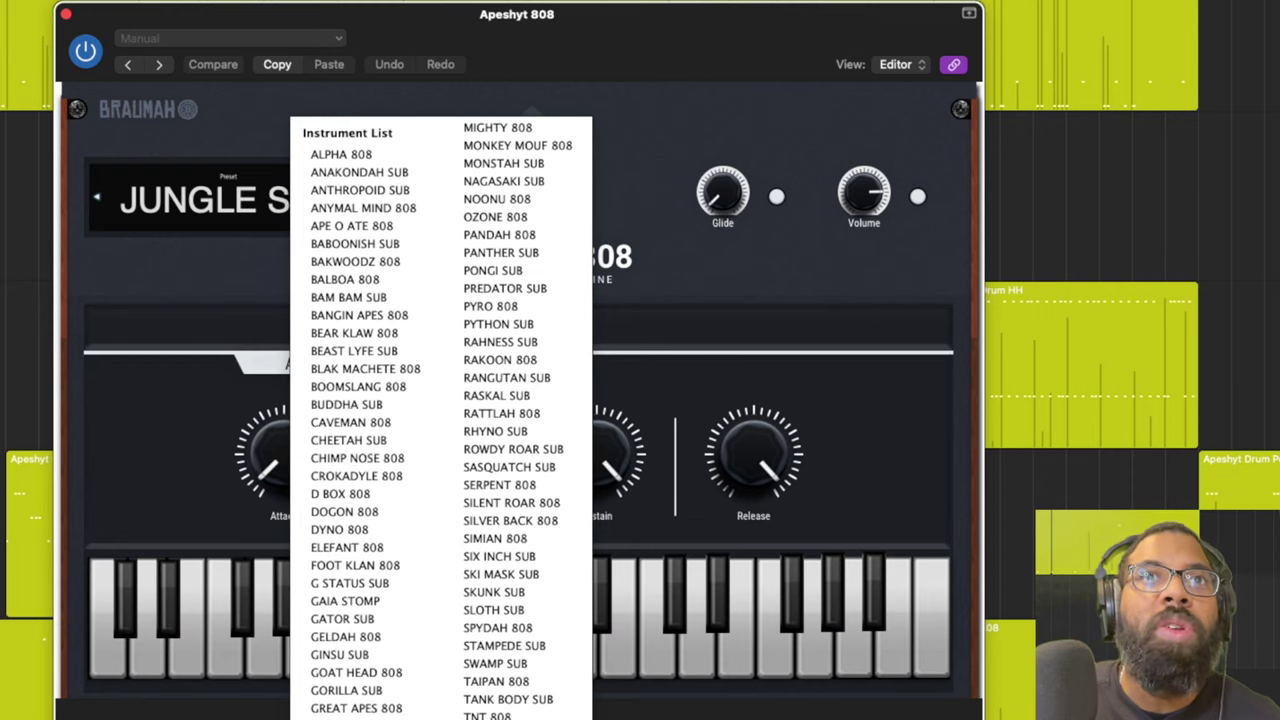
click(515, 150)
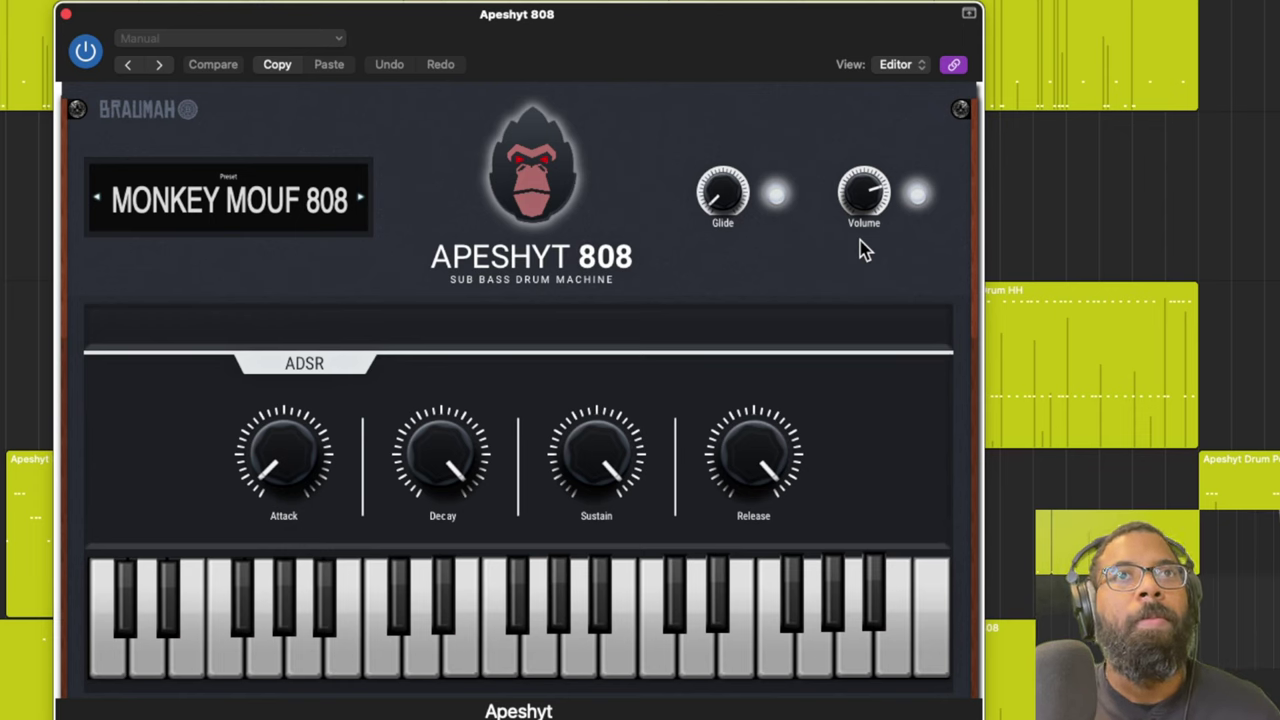
click(340, 205)
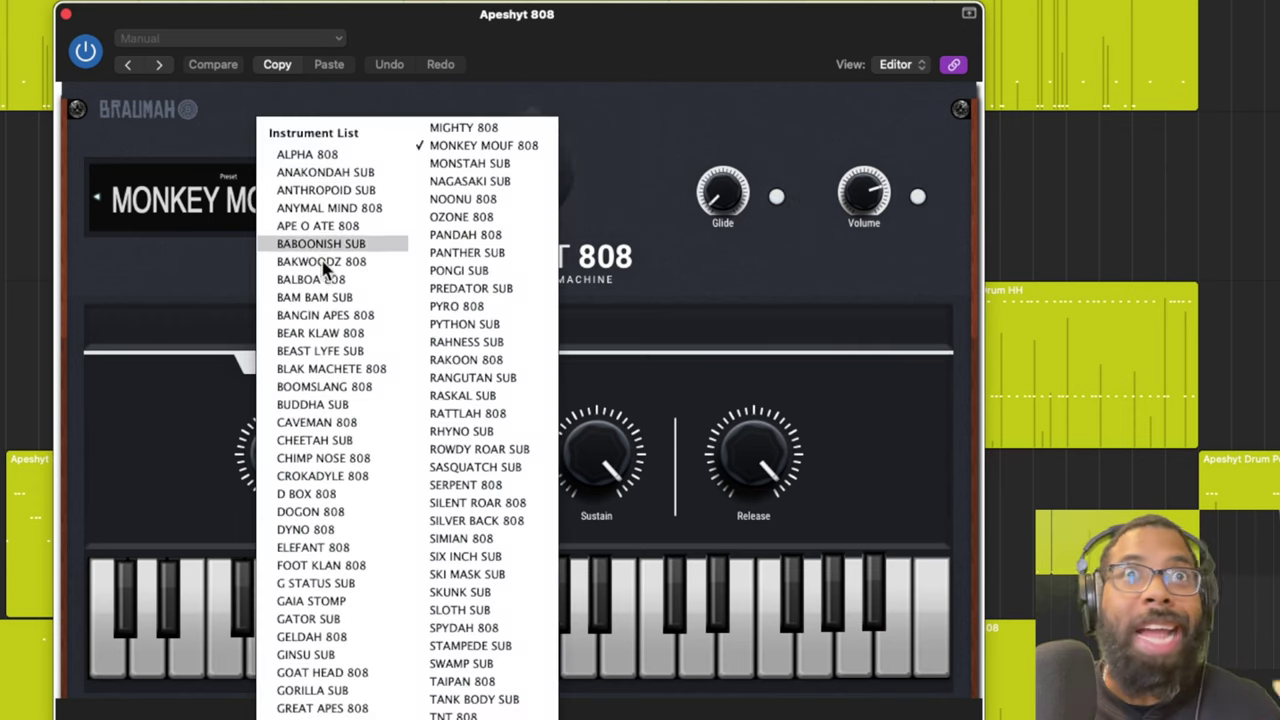
click(492, 360)
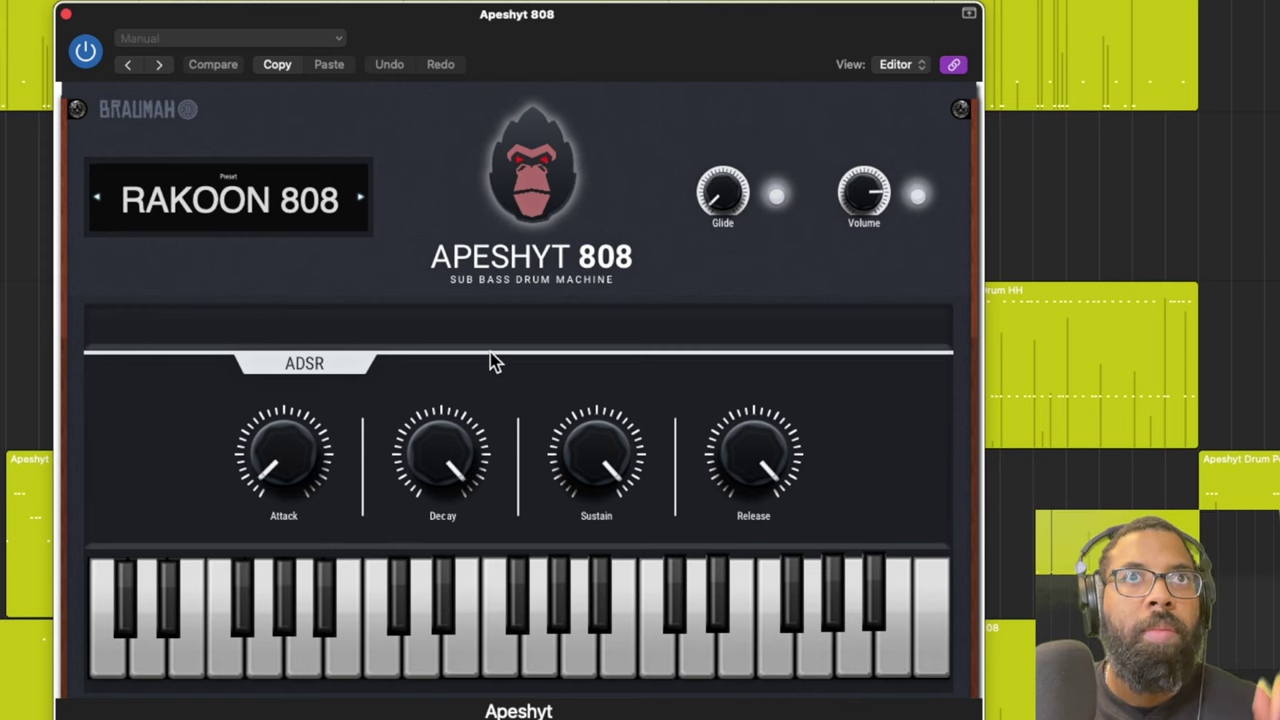
click(230, 200)
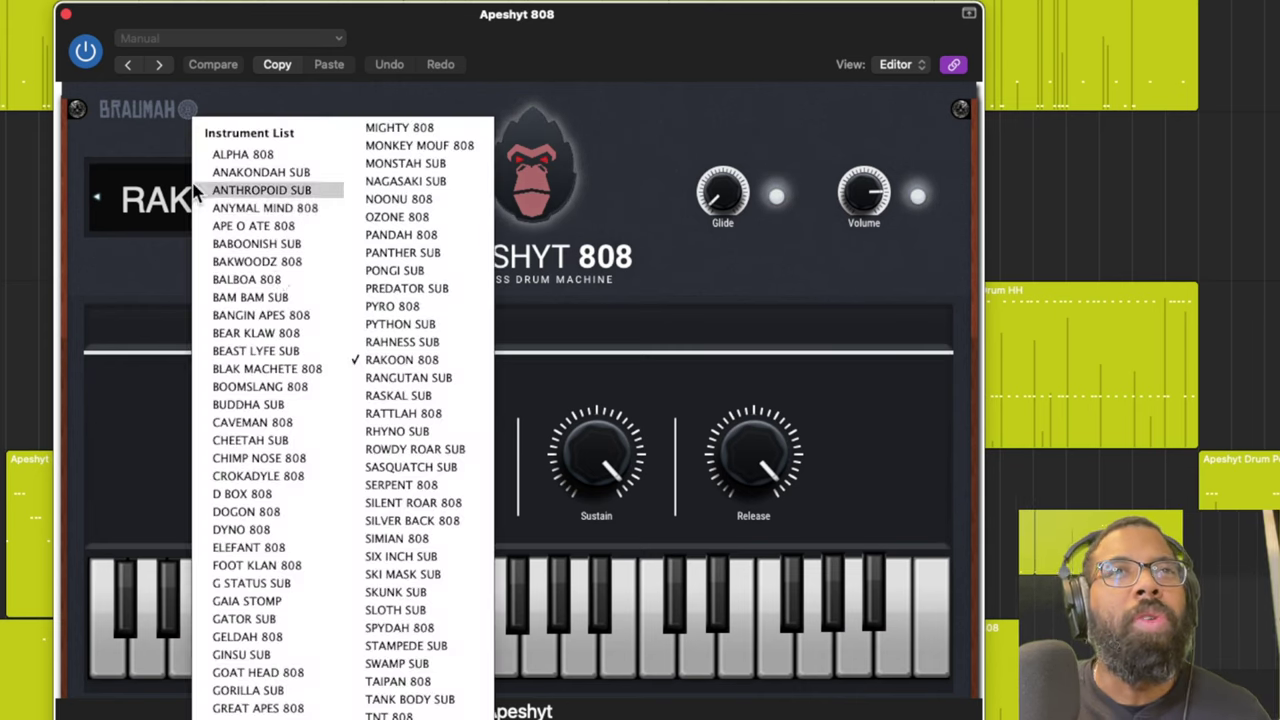
Load the TAIPAN 808 preset and keep browsing the 808 Instrument List.
click(420, 697)
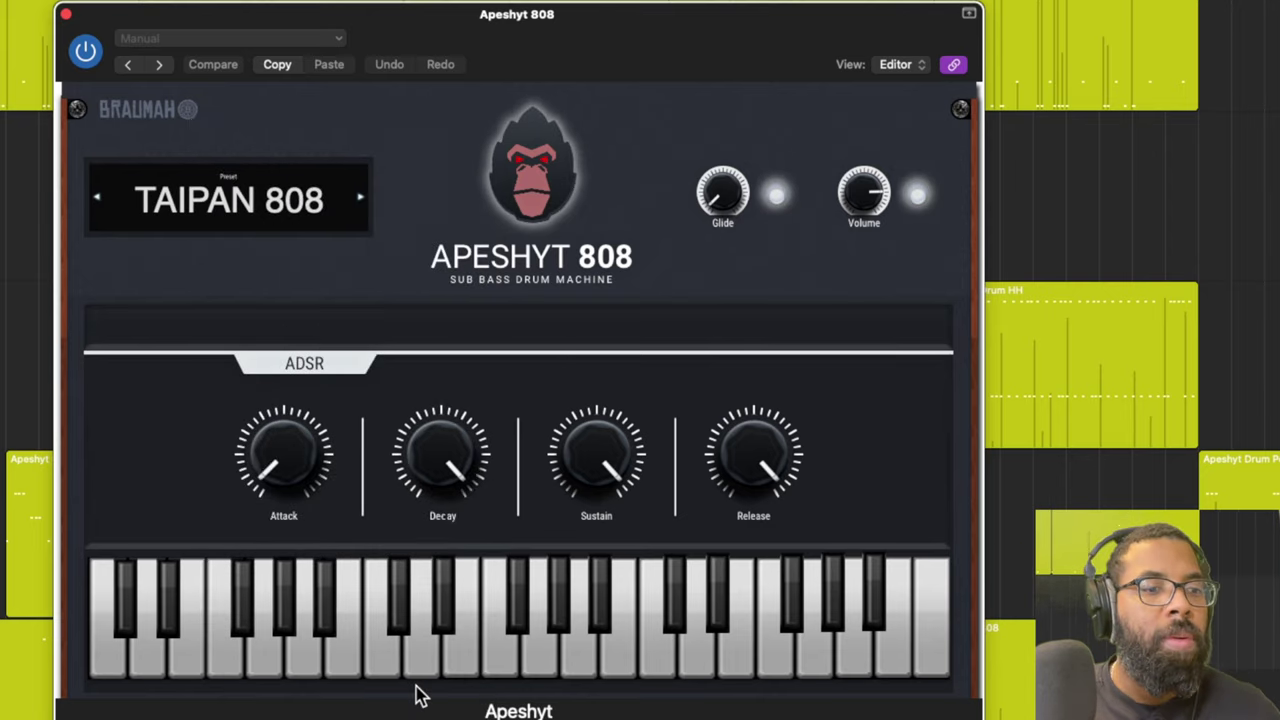
click(288, 216)
key(Escape)
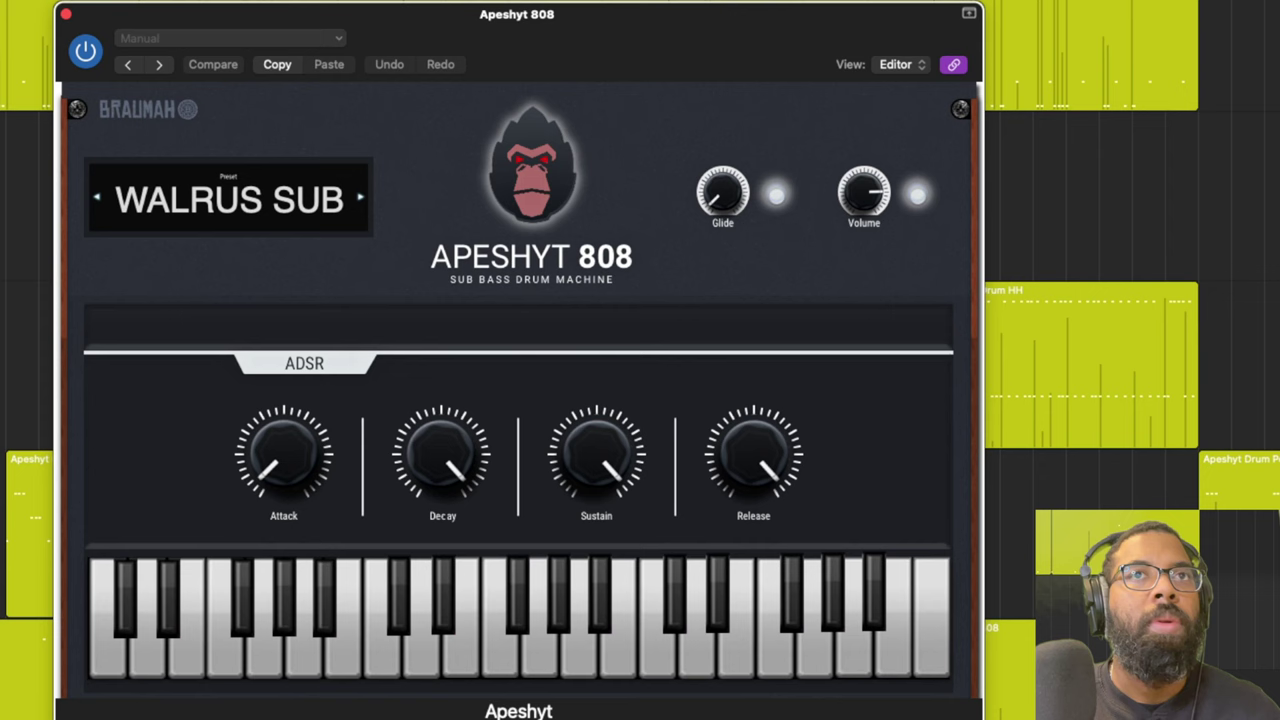
click(290, 200)
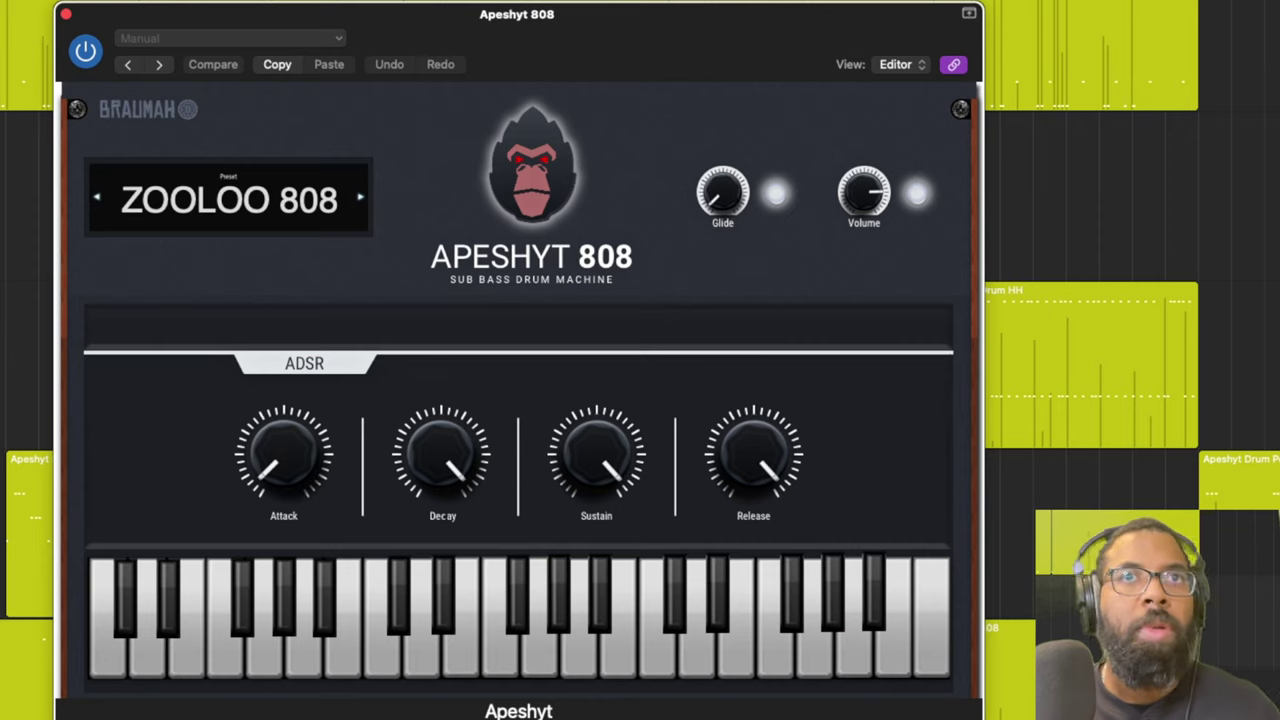
Close the 808 window, solo the drum beat track and bring up the HH plug-in.
click(65, 14)
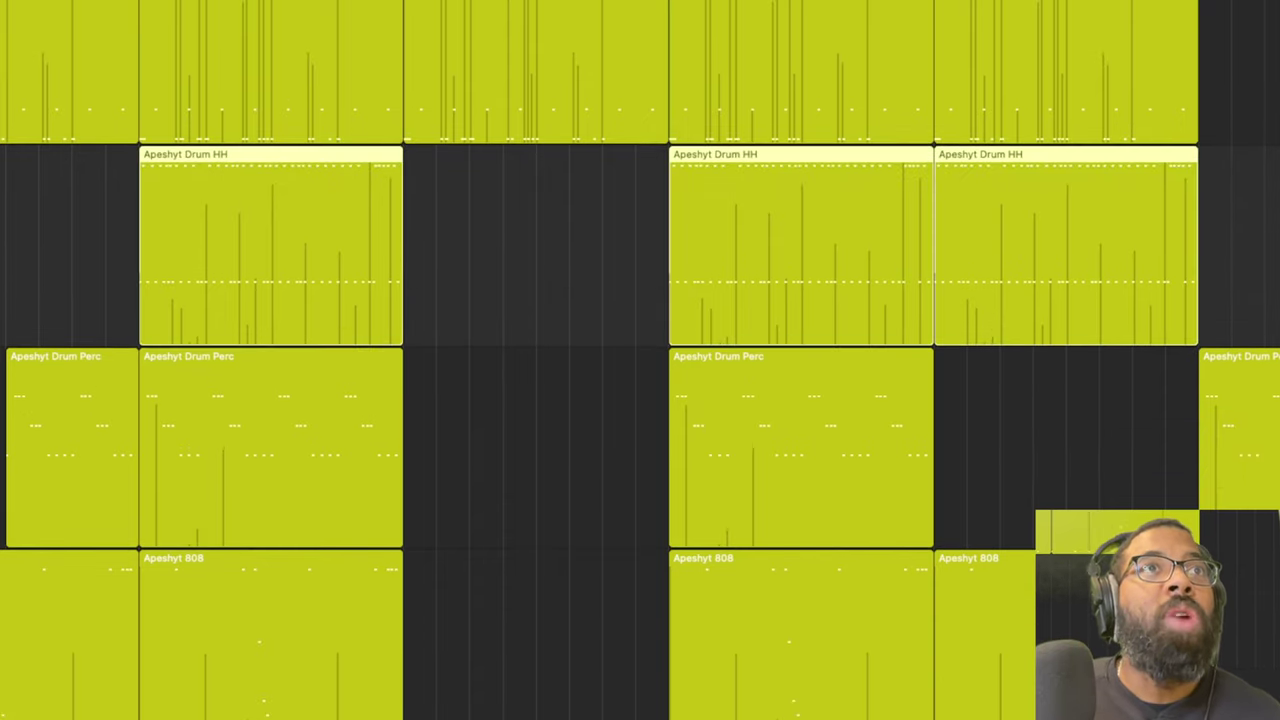
key(s)
key(v)
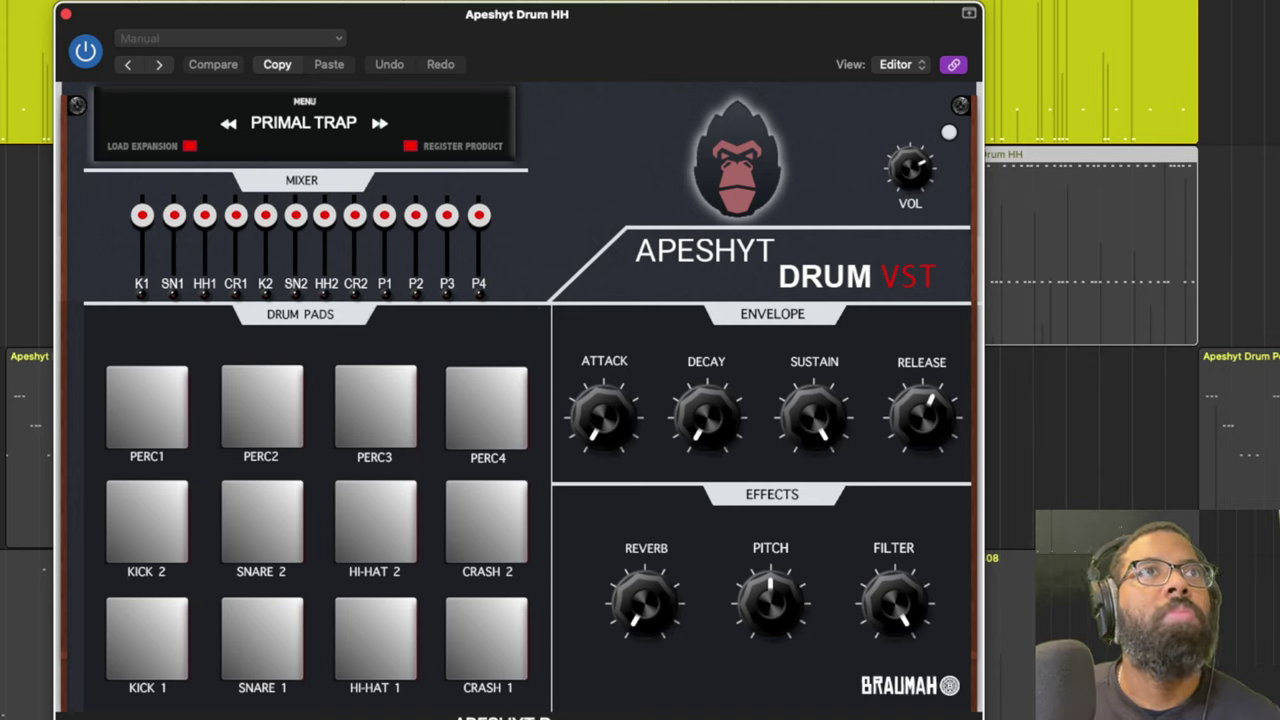
Unmute the Apeshyt Drum HH regions and check, then close, the Filter Chase effect.
drag(185, 15, 872, 26)
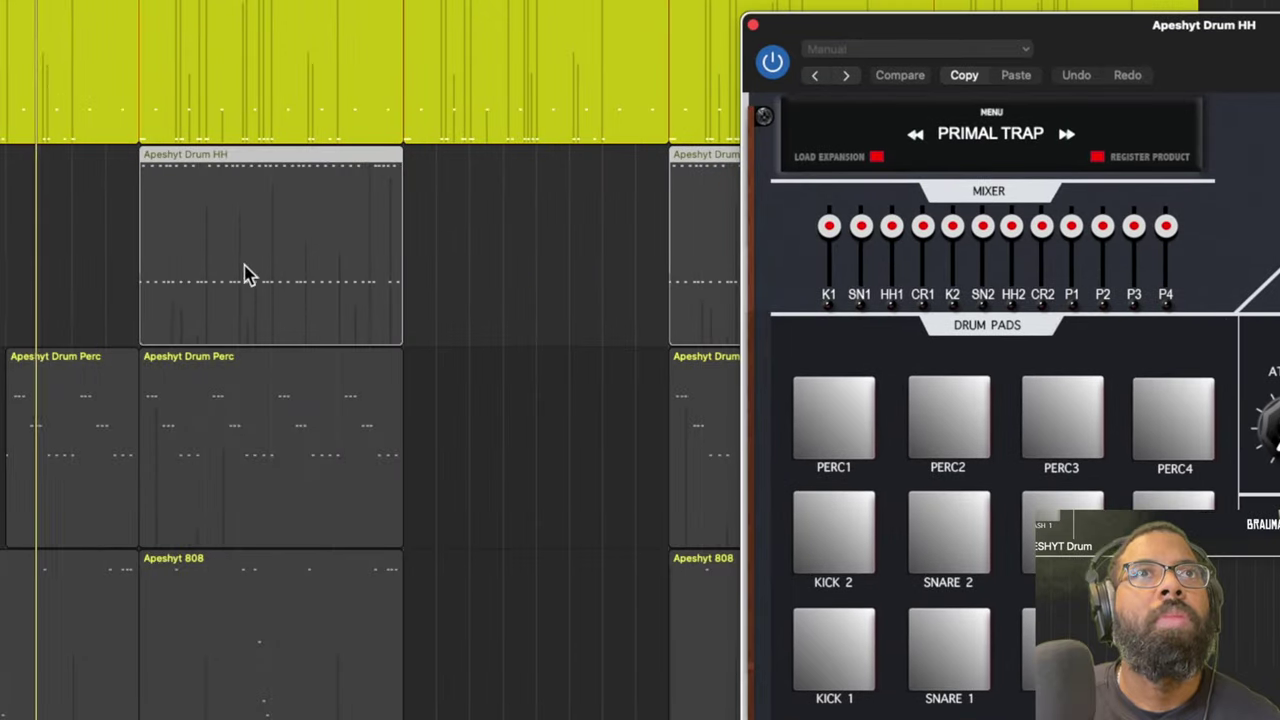
key(ctrl+m)
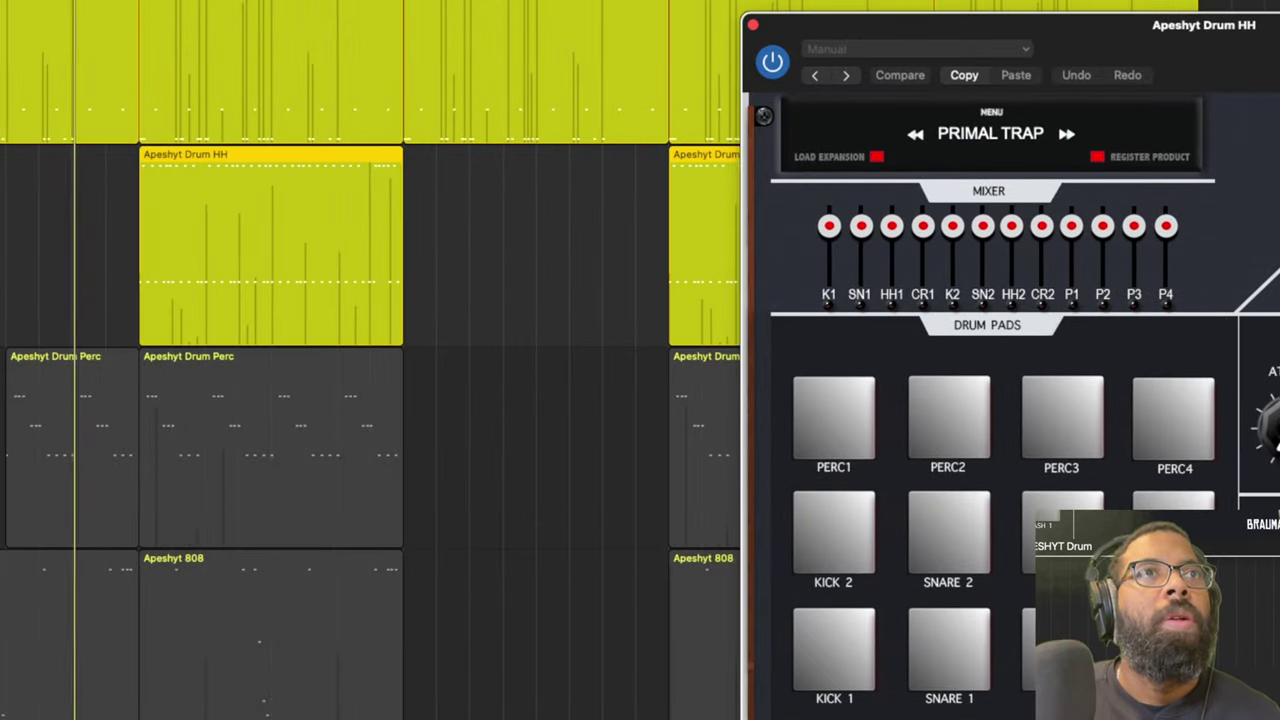
click(189, 200)
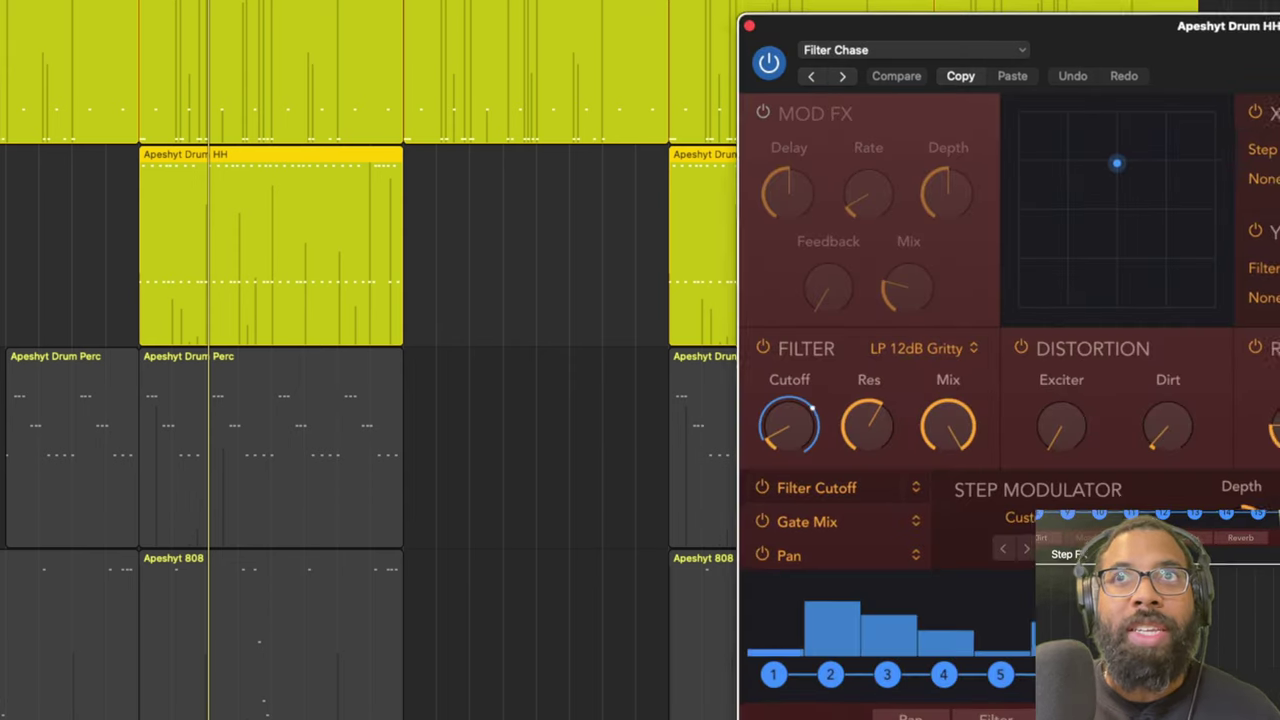
drag(1270, 25, 856, 25)
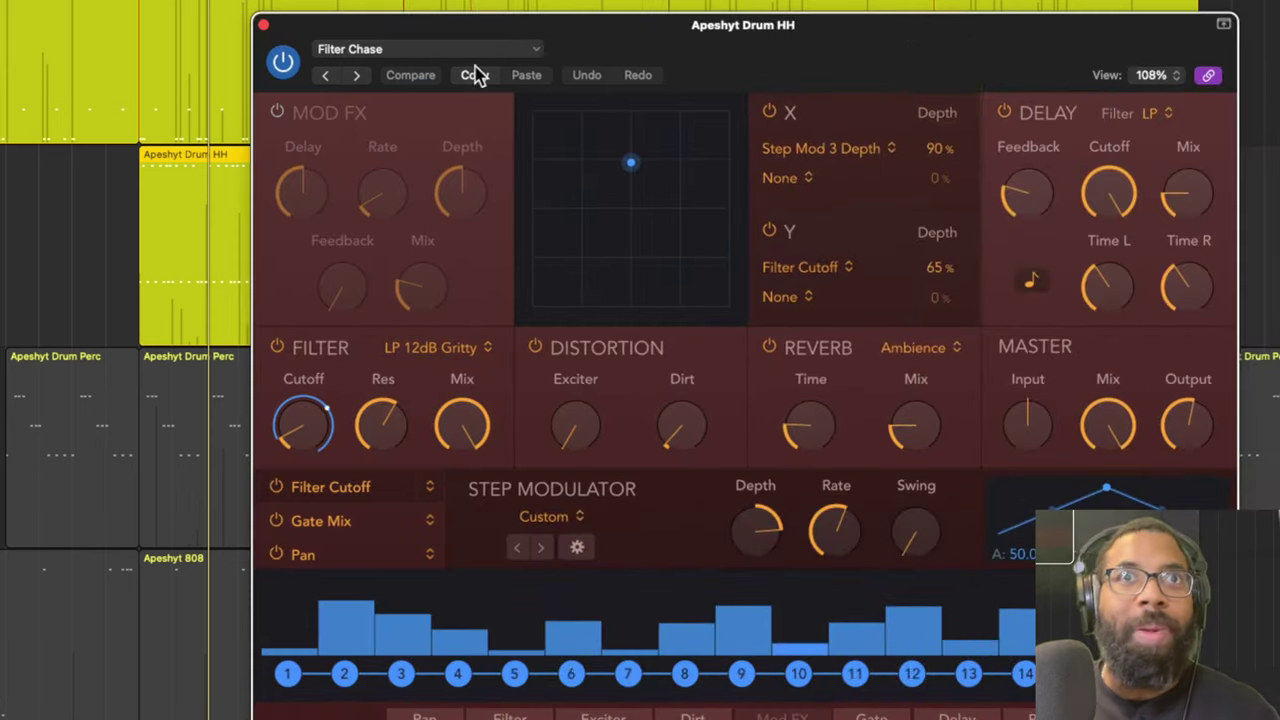
click(262, 24)
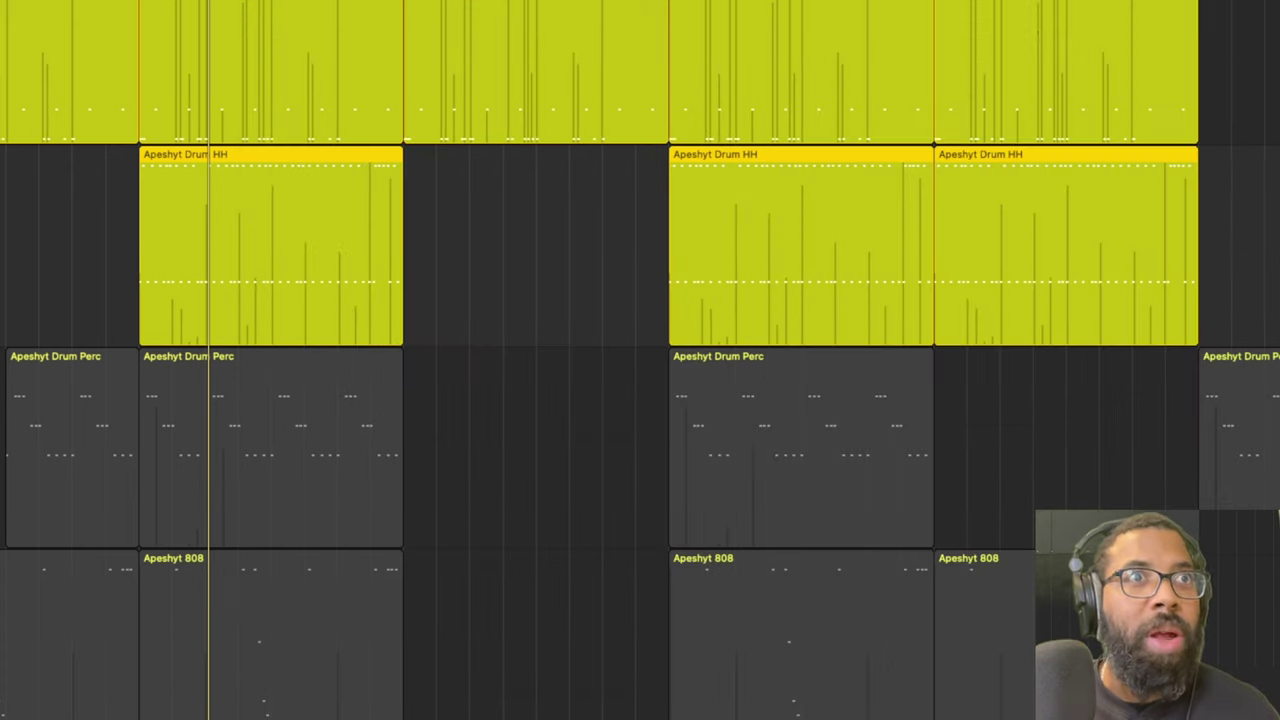
Unmute the Drum Perc and 808 regions, play the full beat, then open the 808 plug-in.
key(ctrl+m)
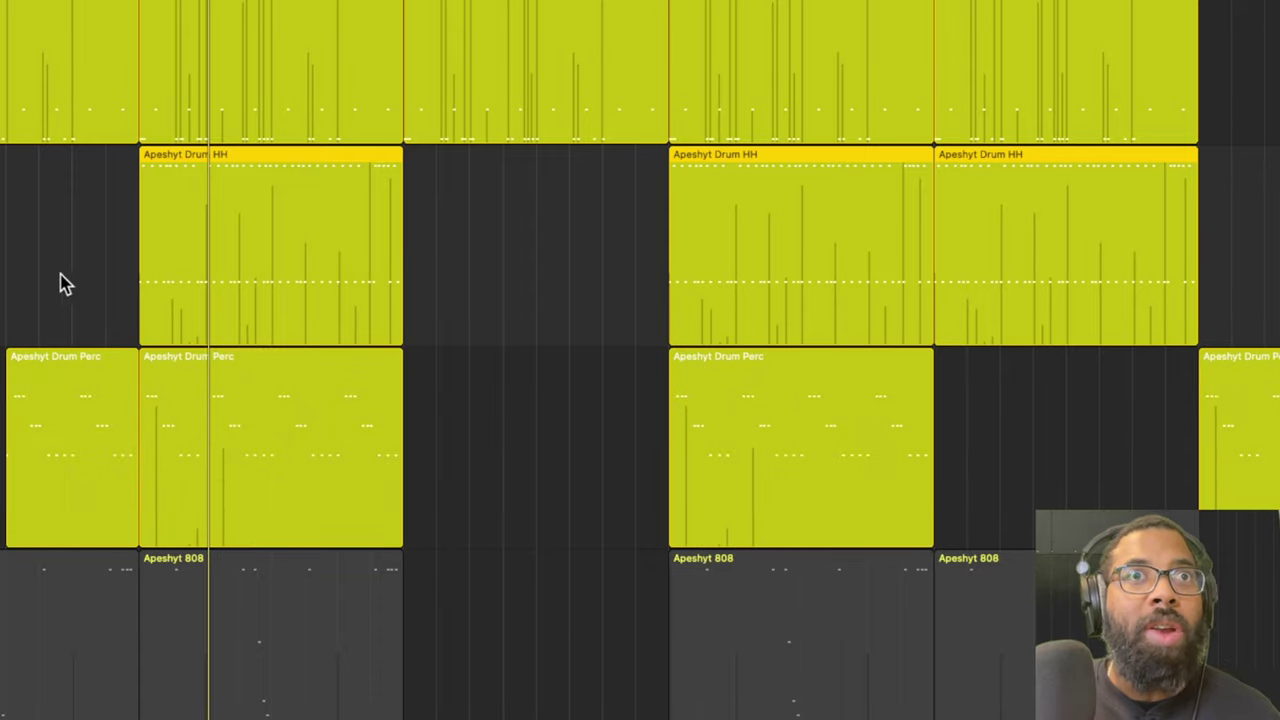
key(space)
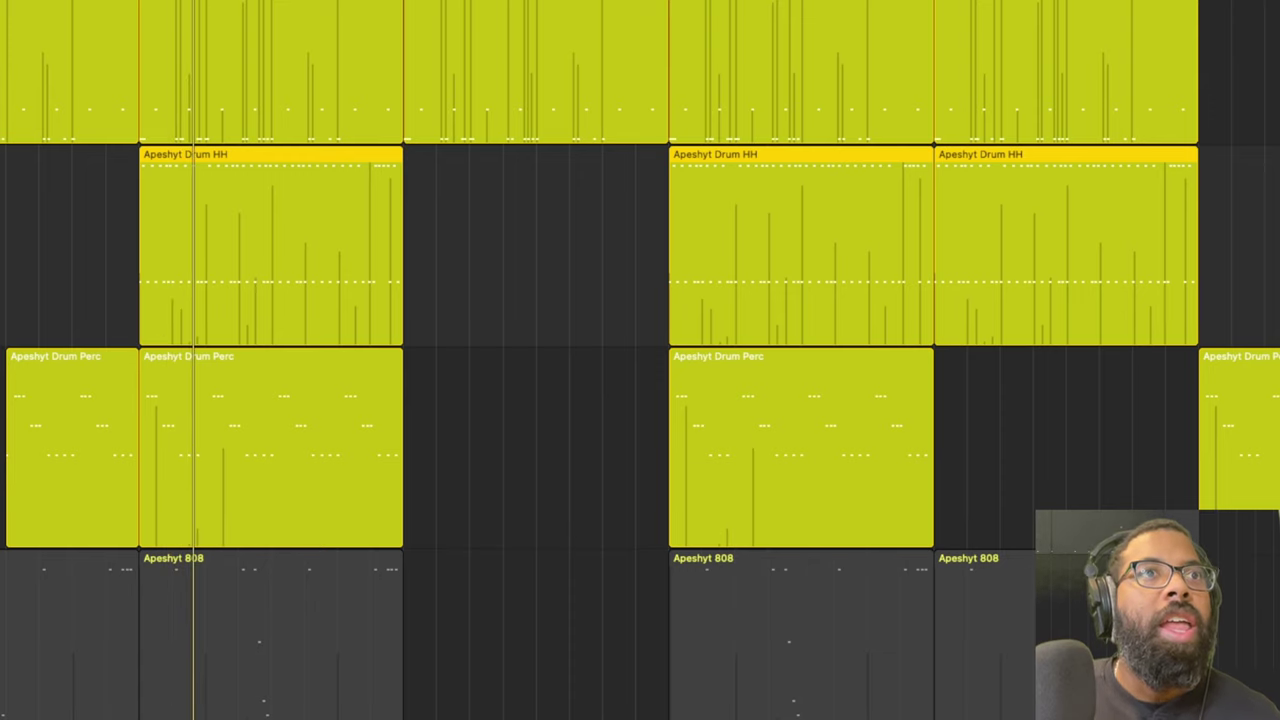
key(ctrl+m)
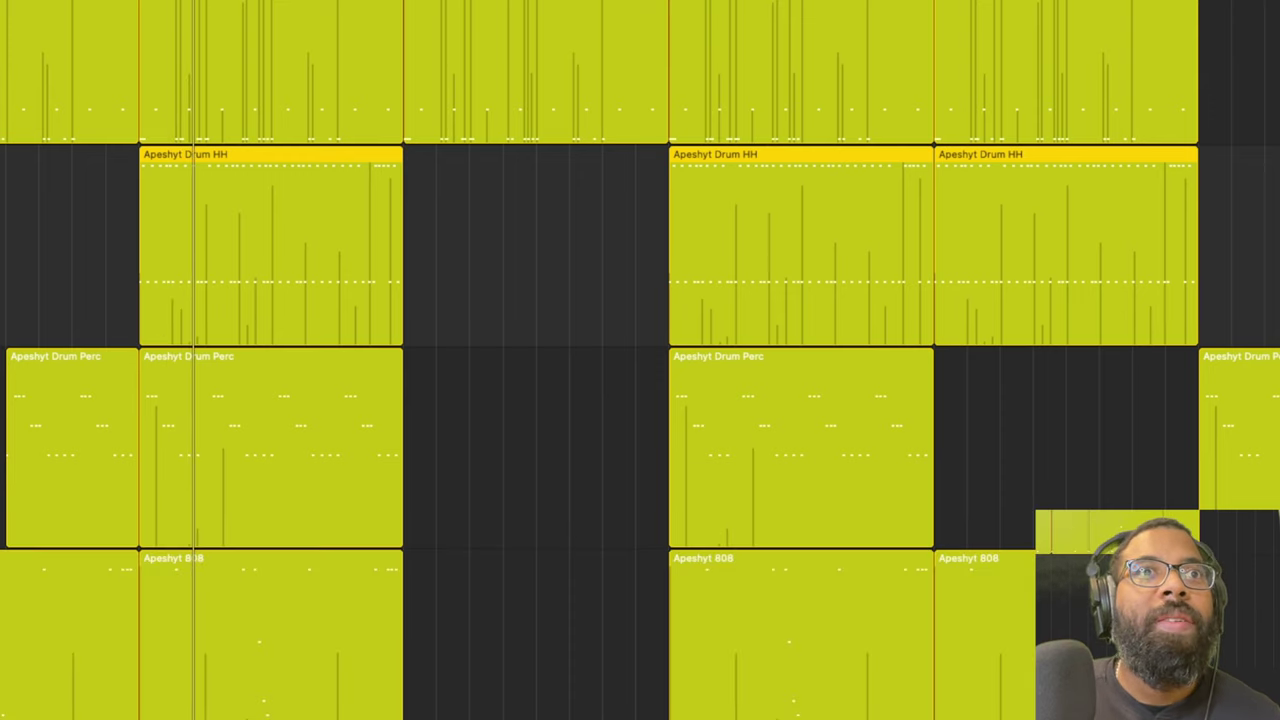
key(space)
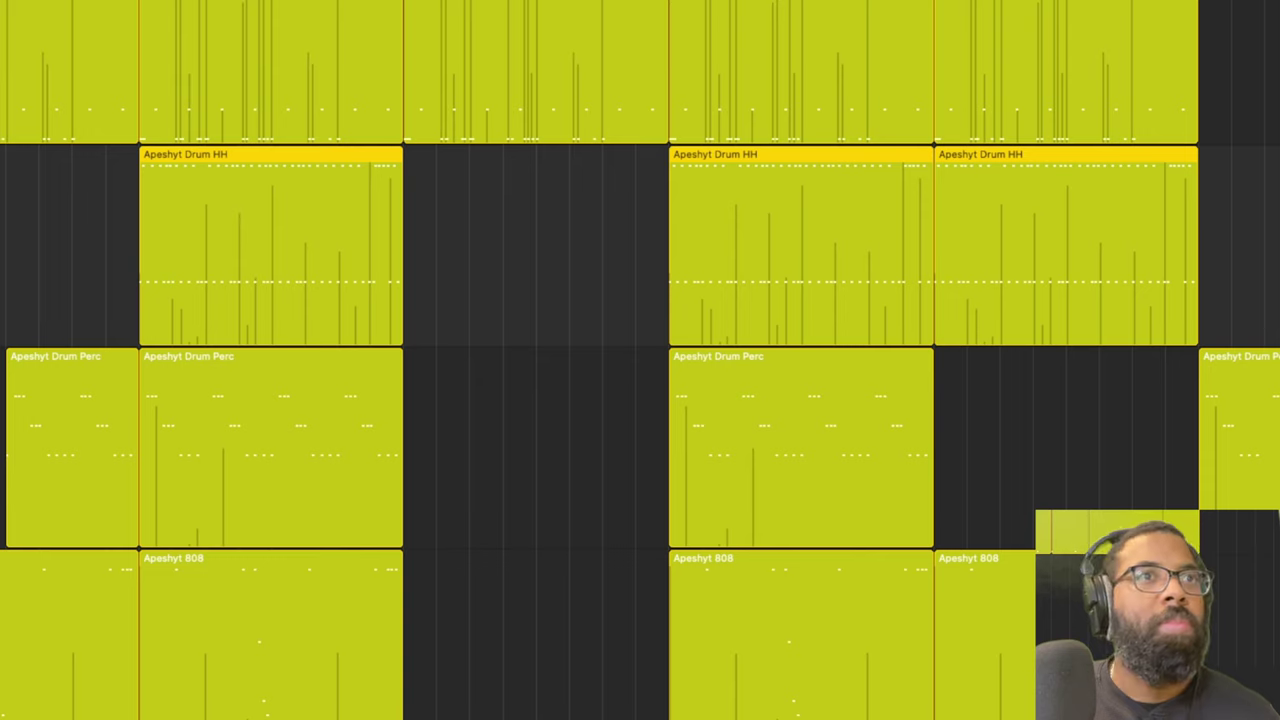
click(270, 630)
key(v)
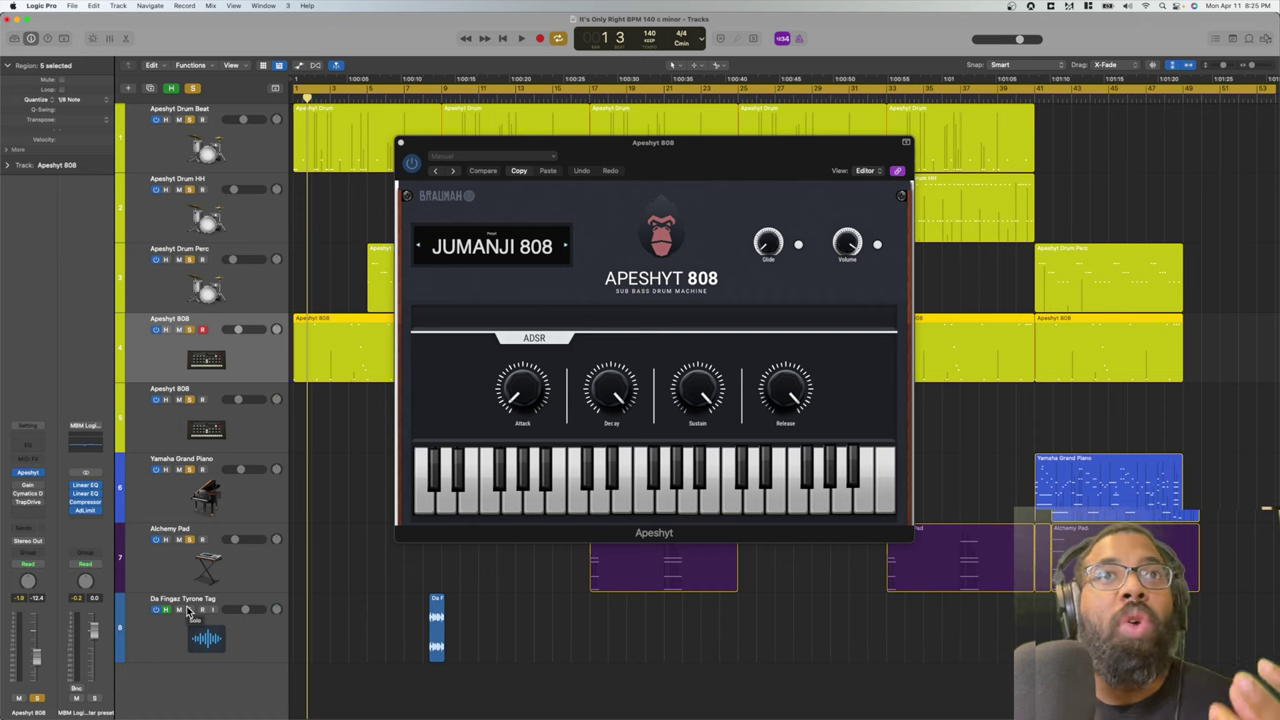
Look through the 808 Instrument List without changing from JUMANJI 808.
click(535, 260)
click(535, 258)
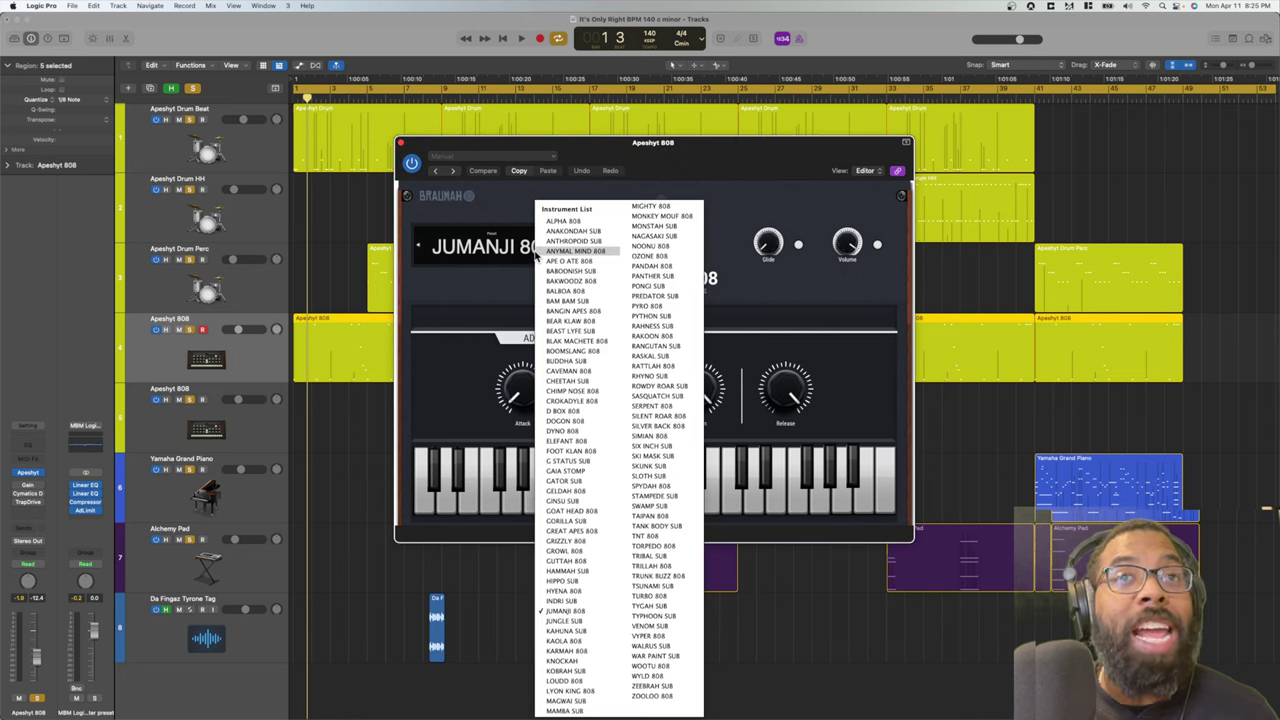
click(455, 293)
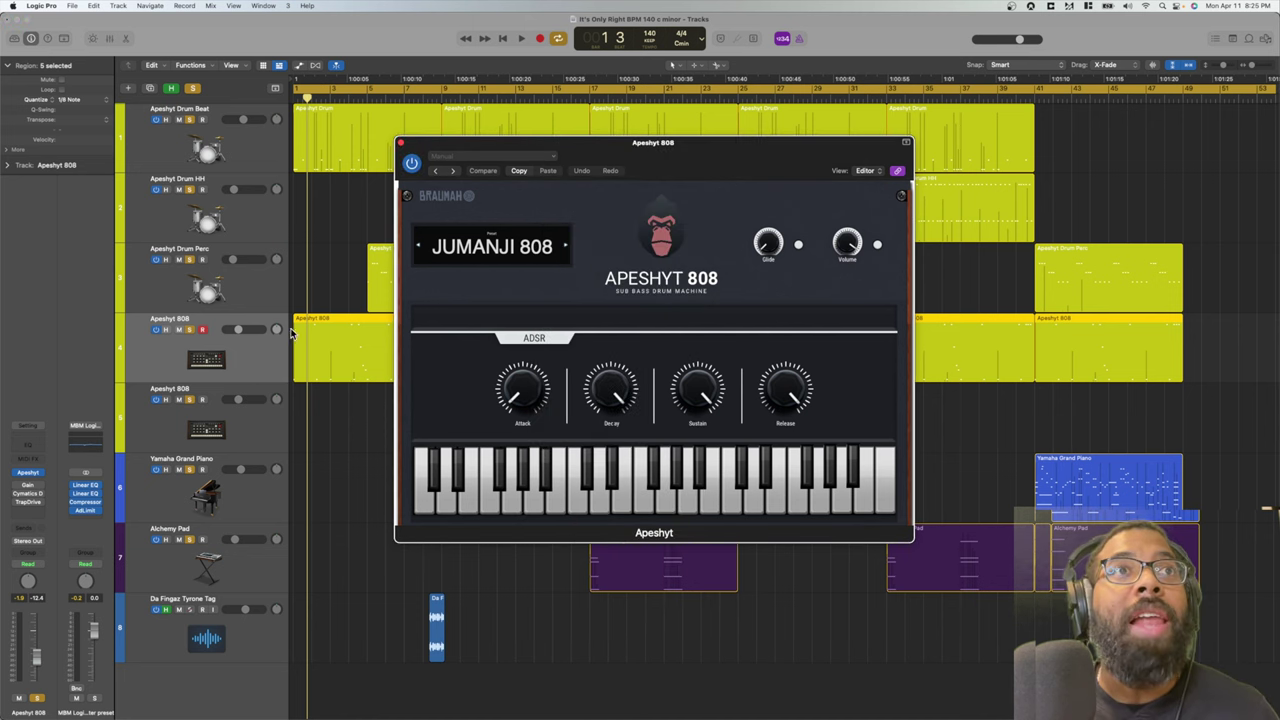
Switch to the Apeshyt Drum Beat plug-in and review its kits, keeping PRIMAL TRAP.
click(208, 113)
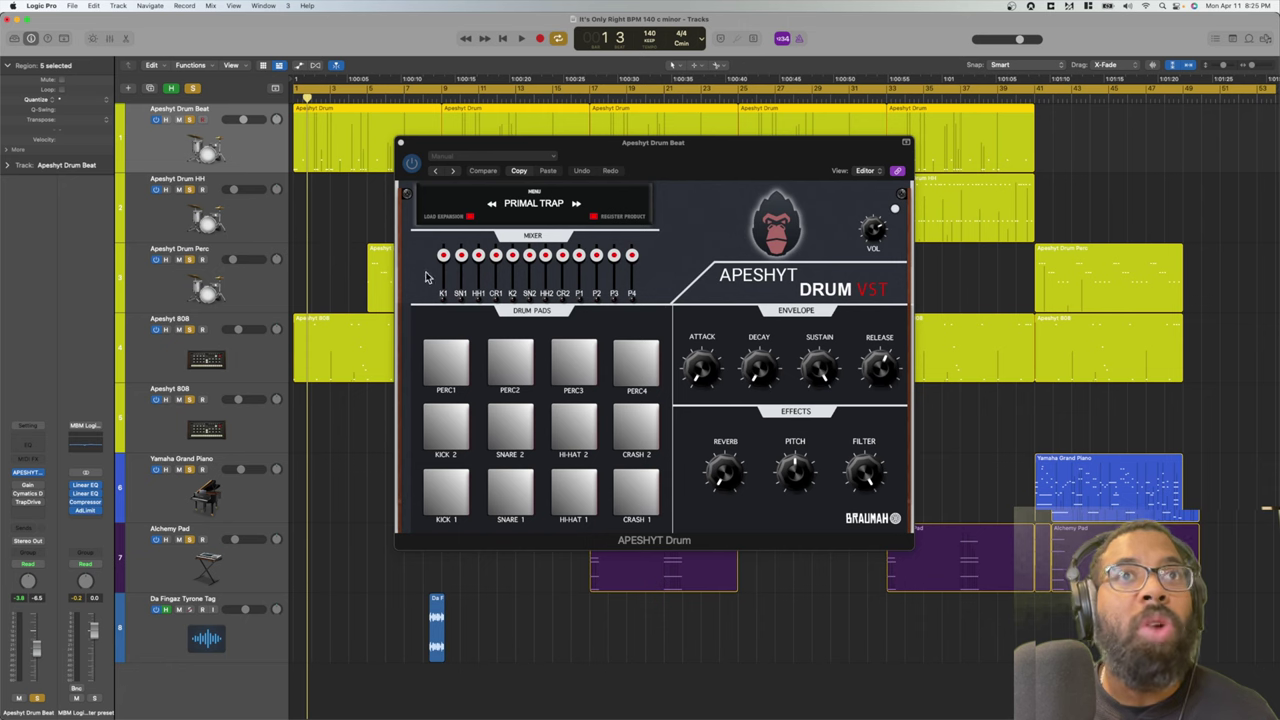
click(521, 209)
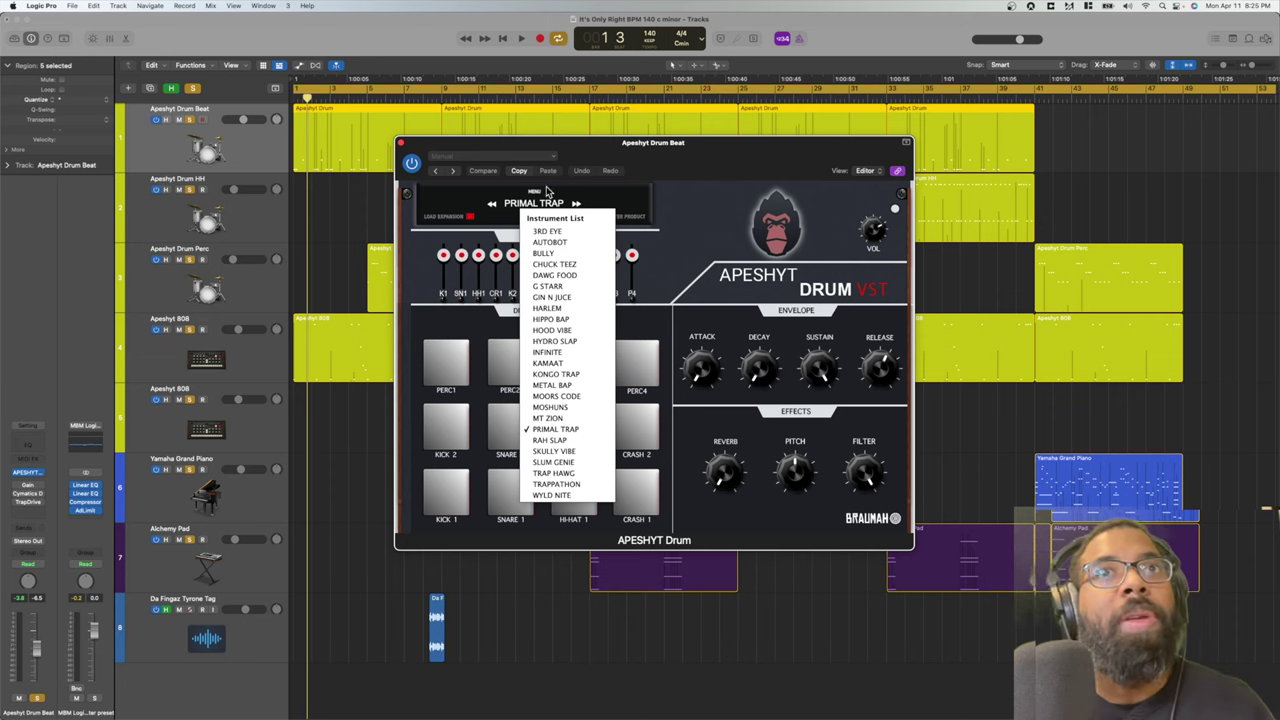
click(666, 166)
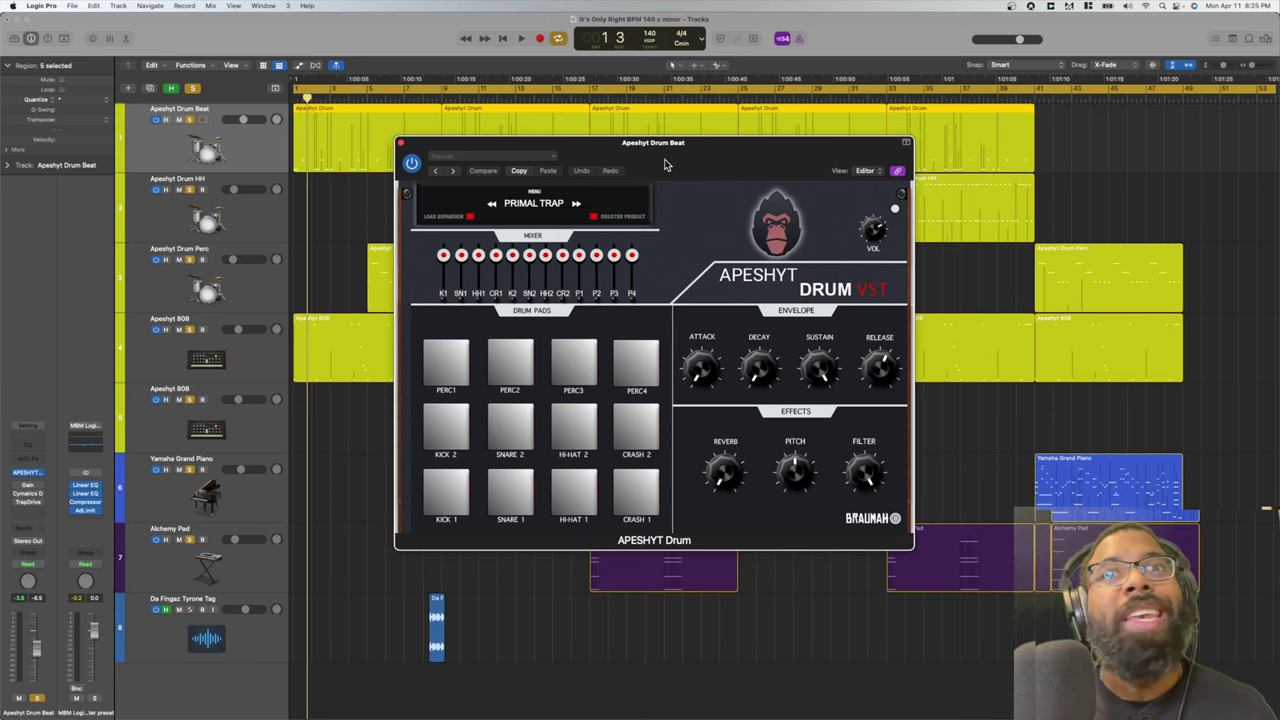